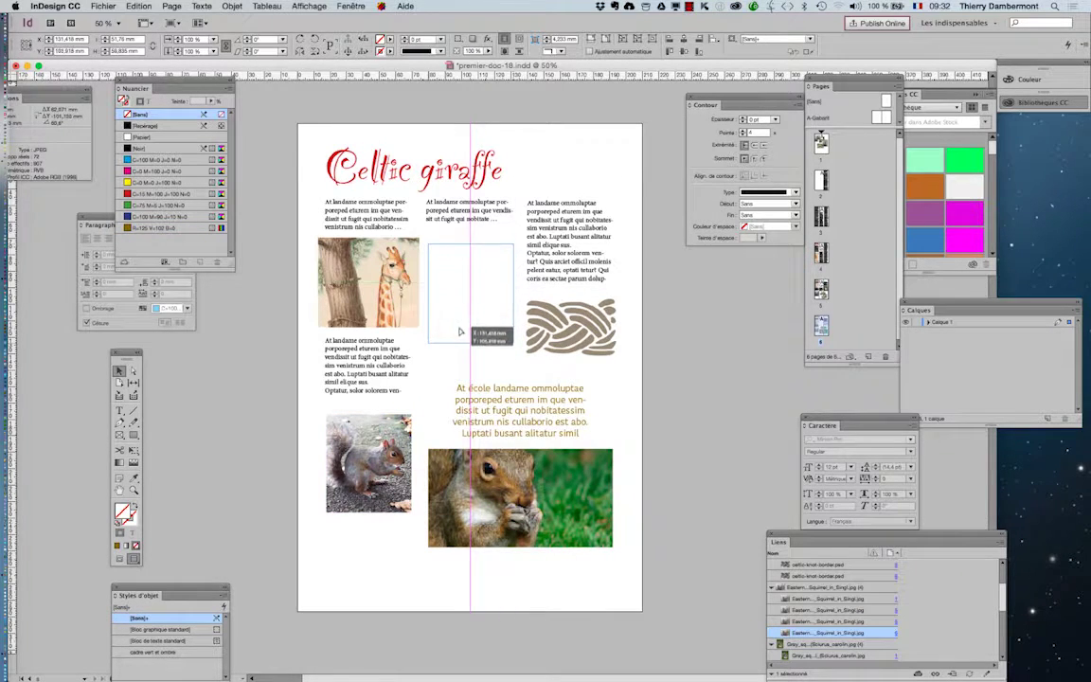
Place the small squirrel photo at the top of the middle column and its short text block directly beneath it.
left_click_drag(459, 222, 455, 347)
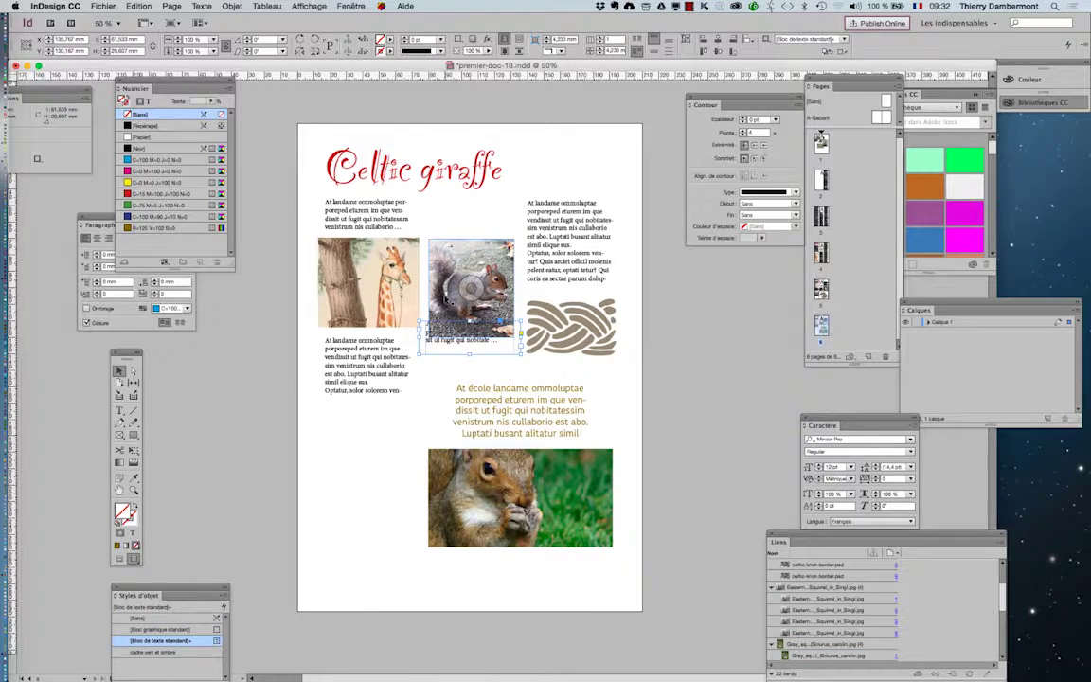
left_click_drag(461, 284, 459, 214)
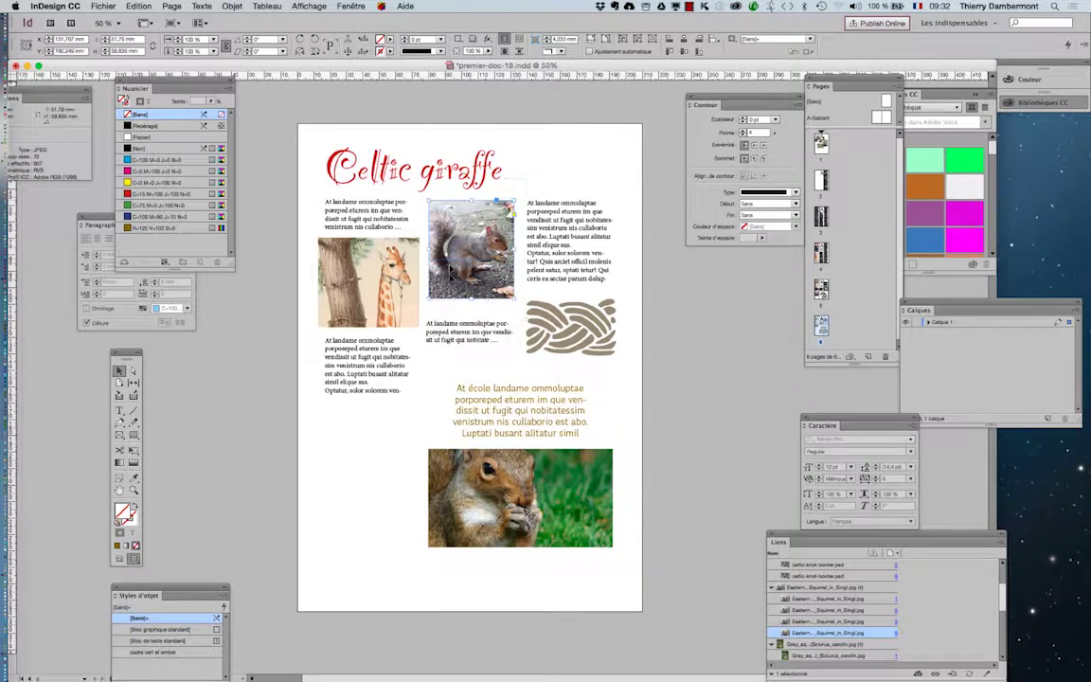
left_click_drag(455, 340, 452, 307)
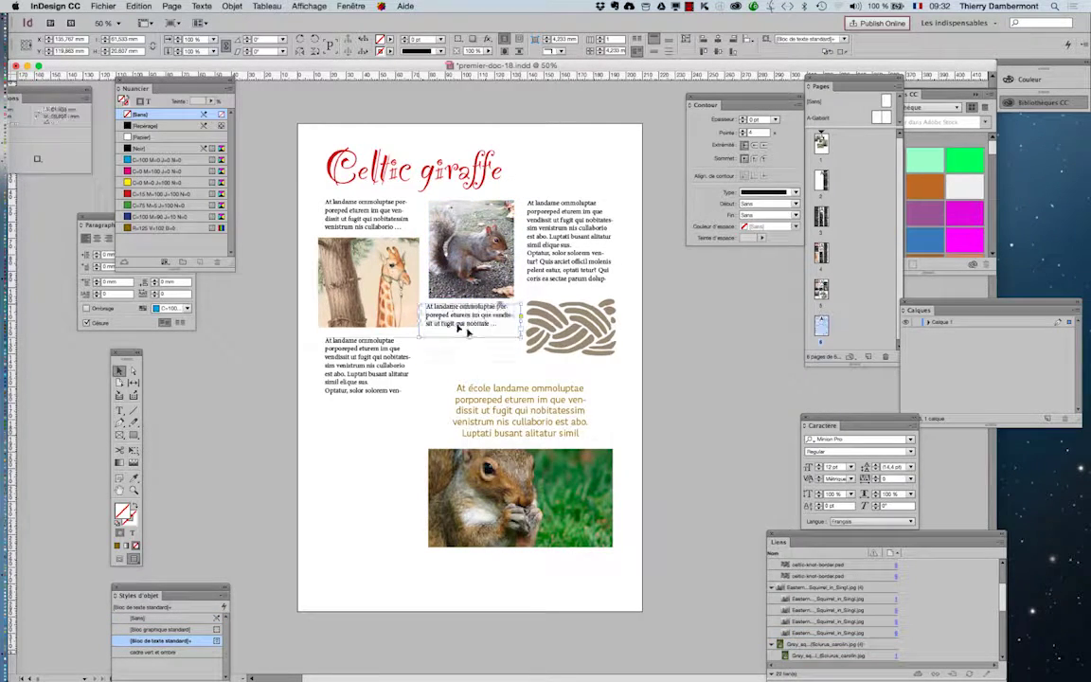
left_click(699, 594)
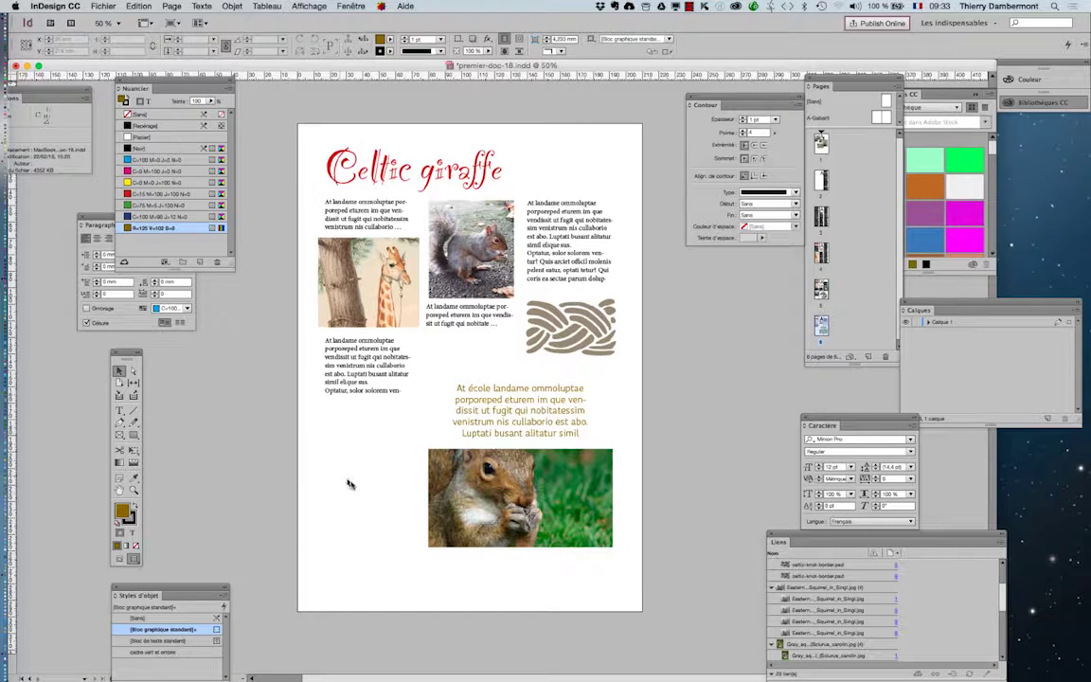
Switch to Firefox, open a new browser window, and reposition and enlarge it.
mouse_move(9, 525)
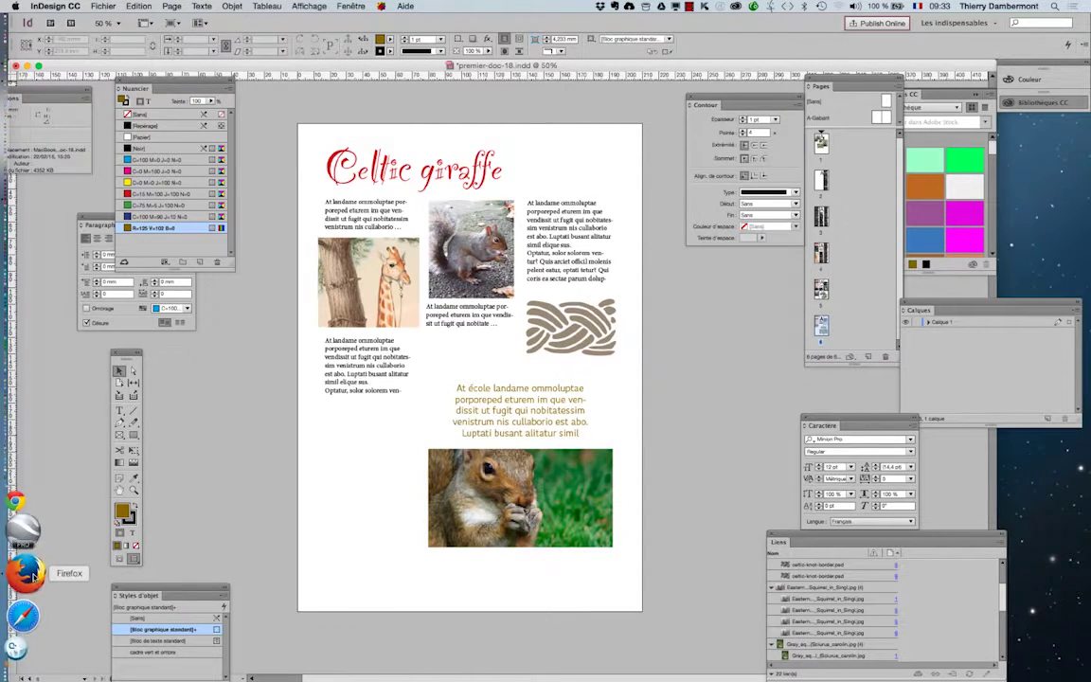
left_click(20, 508)
left_click(80, 6)
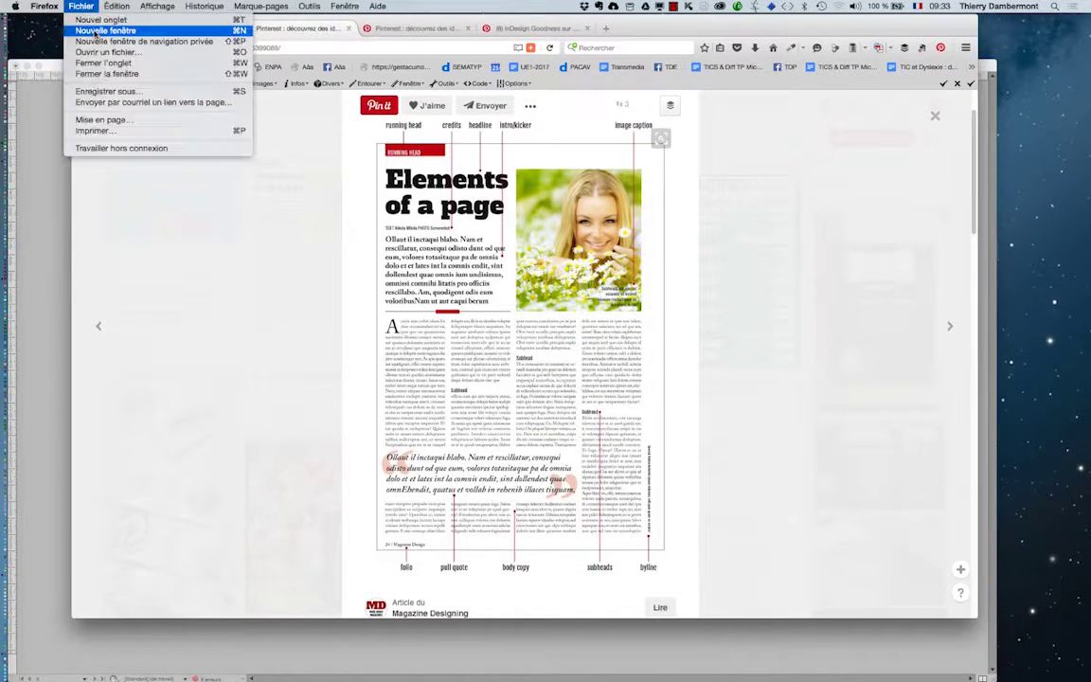
left_click(104, 32)
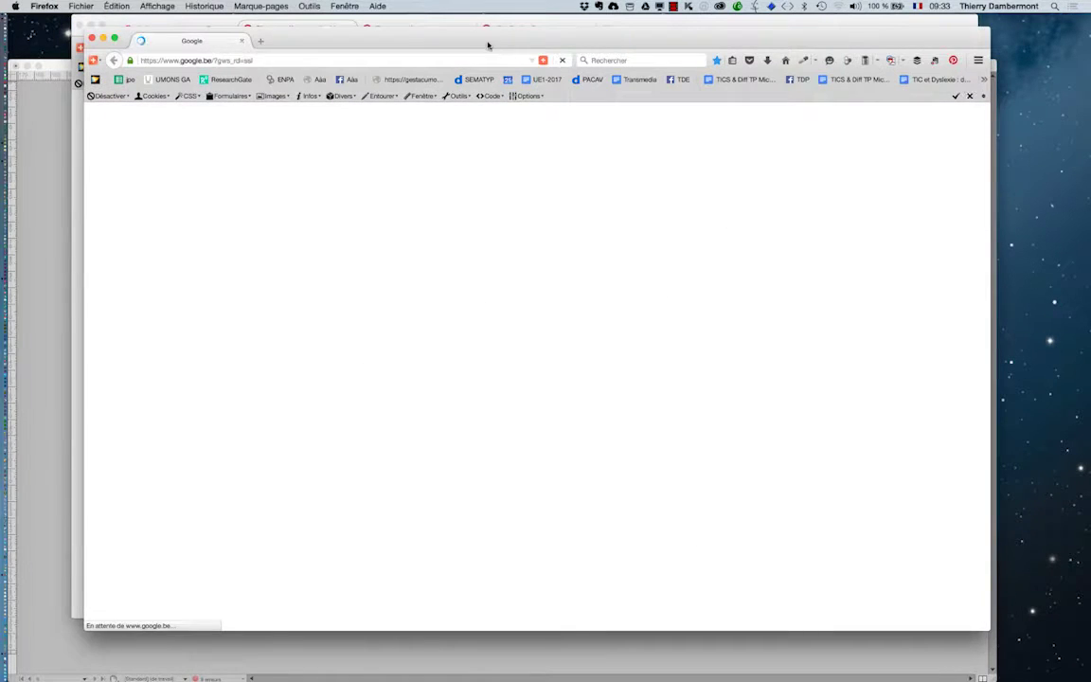
left_click_drag(486, 44, 453, 20)
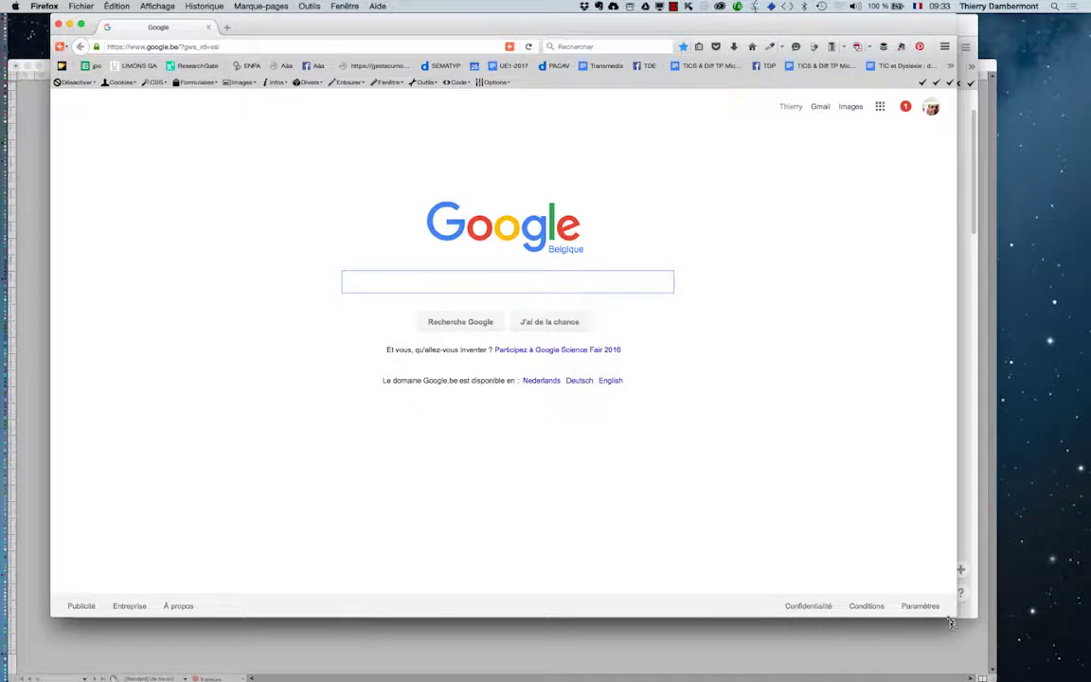
left_click_drag(957, 615, 1016, 660)
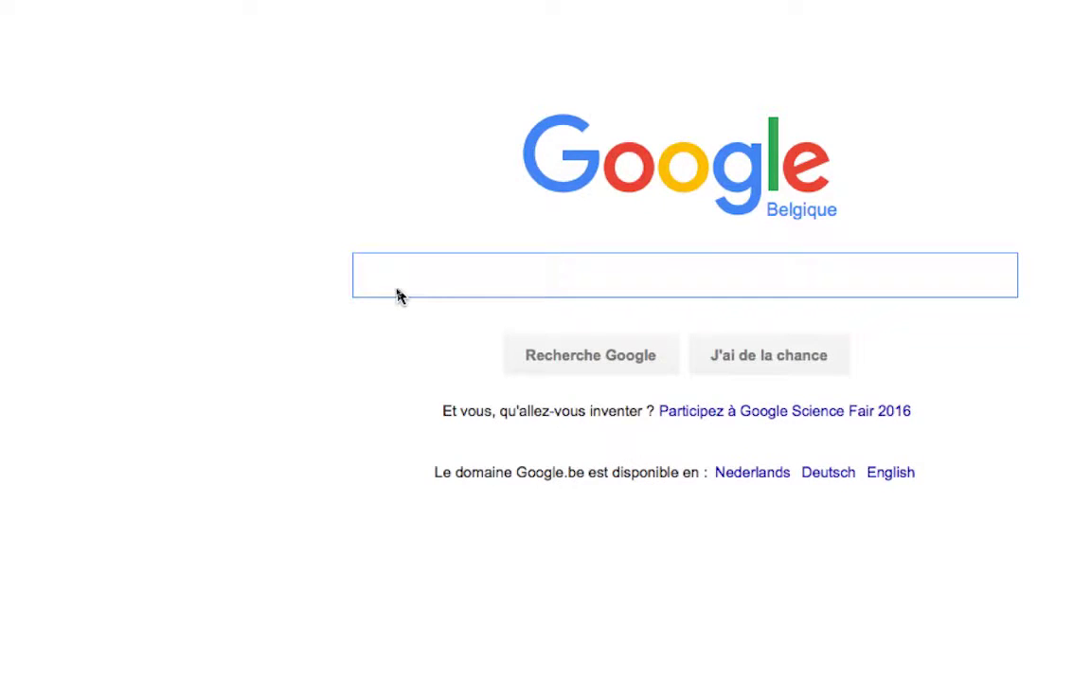
Search Google for "white space is not your ennemy" and open the Amazon.fr result for the book.
type("white space is")
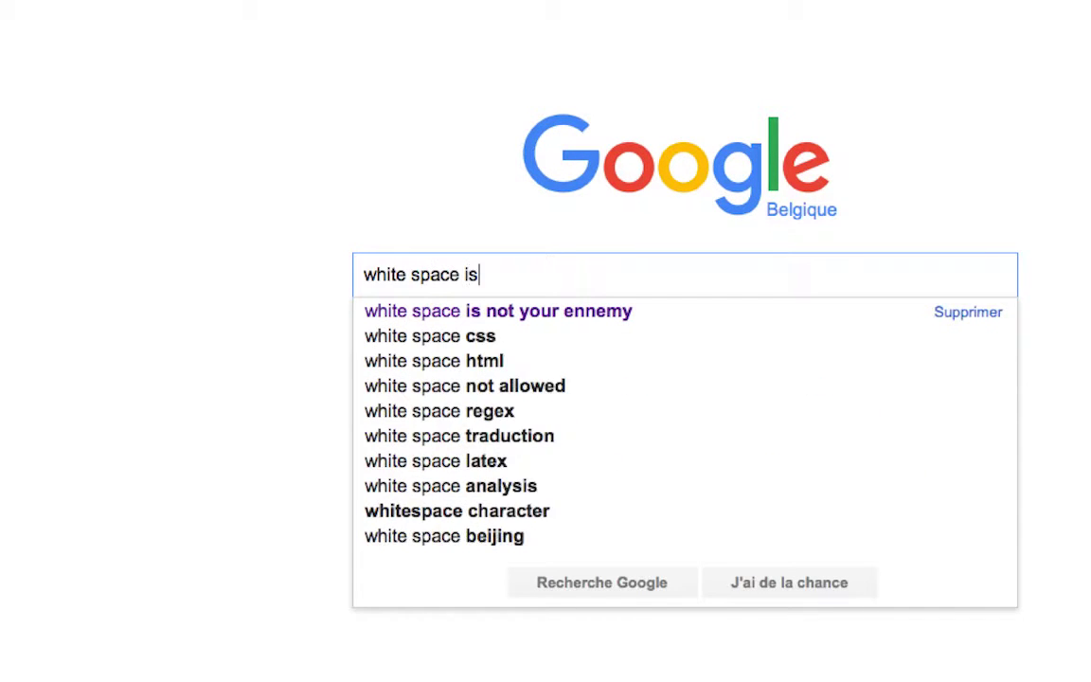
type(" not your ennem")
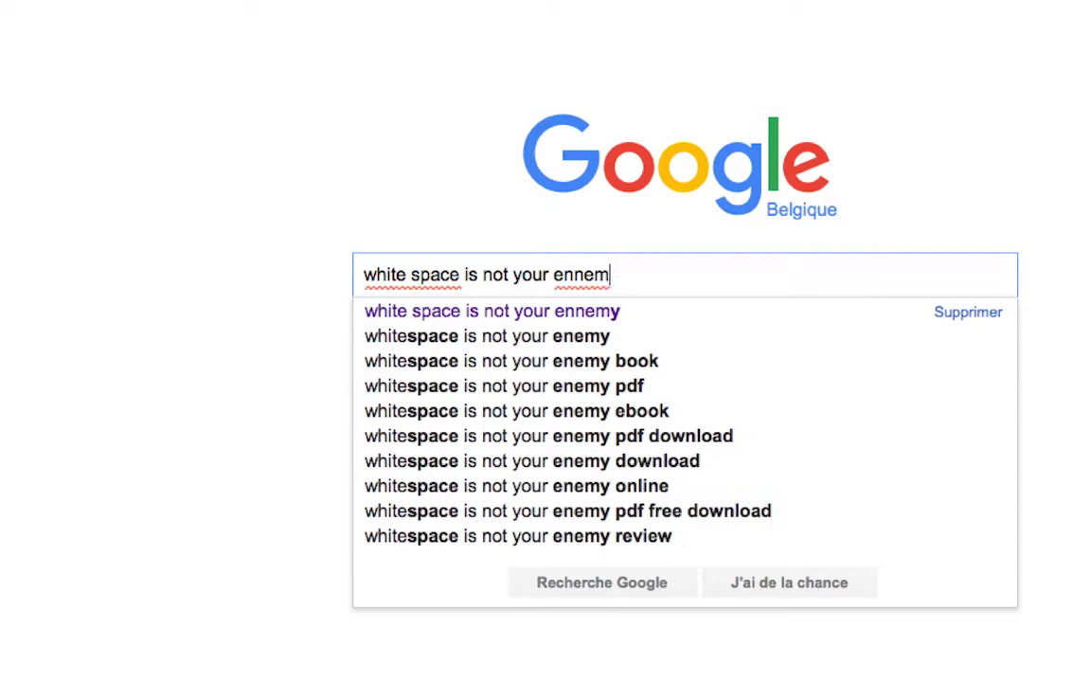
type("y")
key("Return")
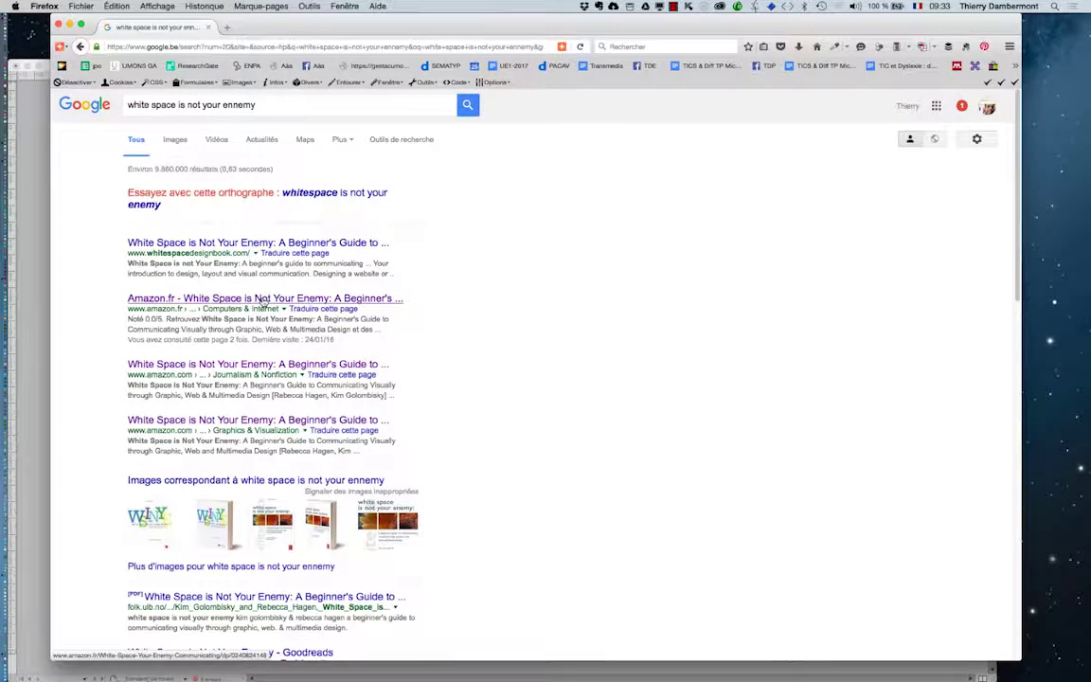
left_click(261, 299)
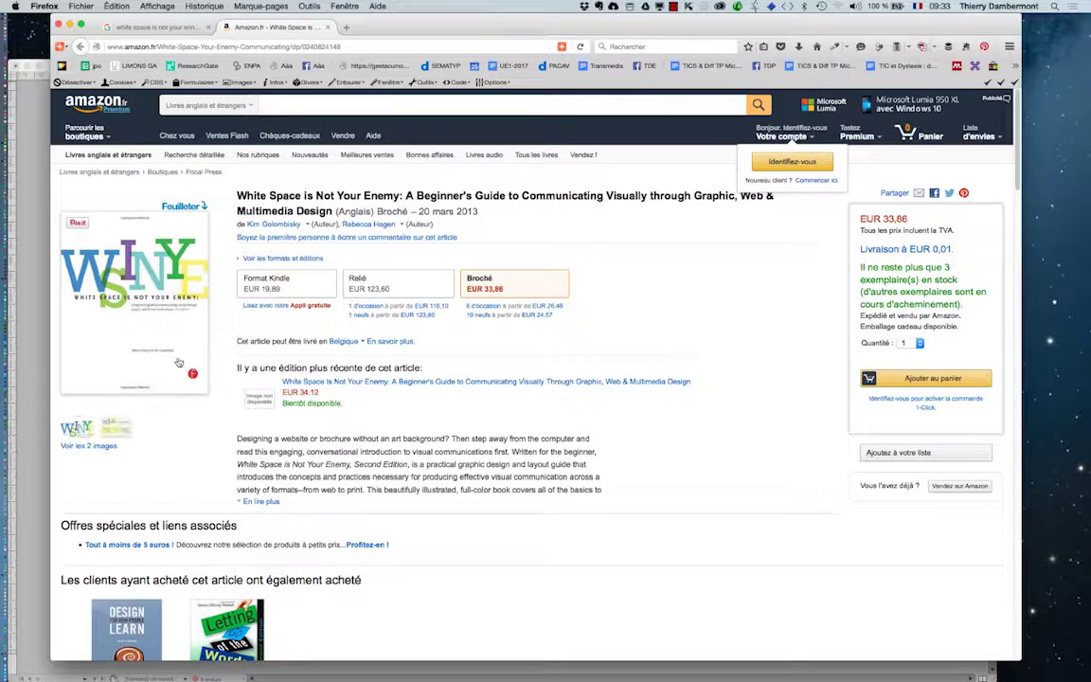
Open the book's preview and page forward to the thumbnail sketches and finished brochure spread in chapter 1.
left_click(151, 275)
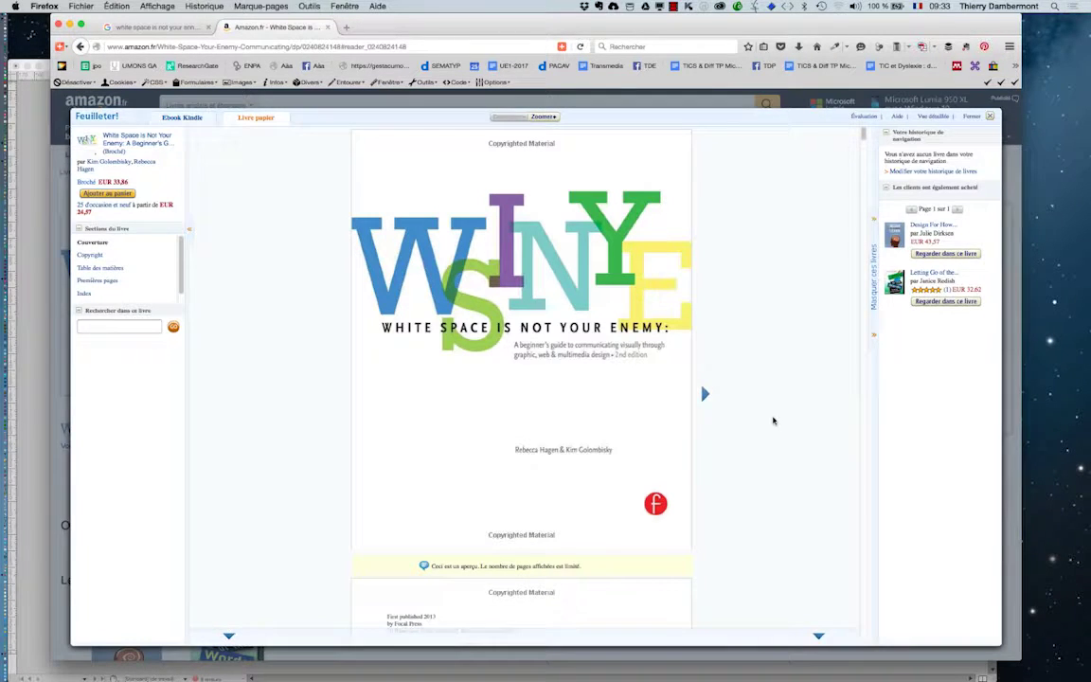
left_click(704, 394)
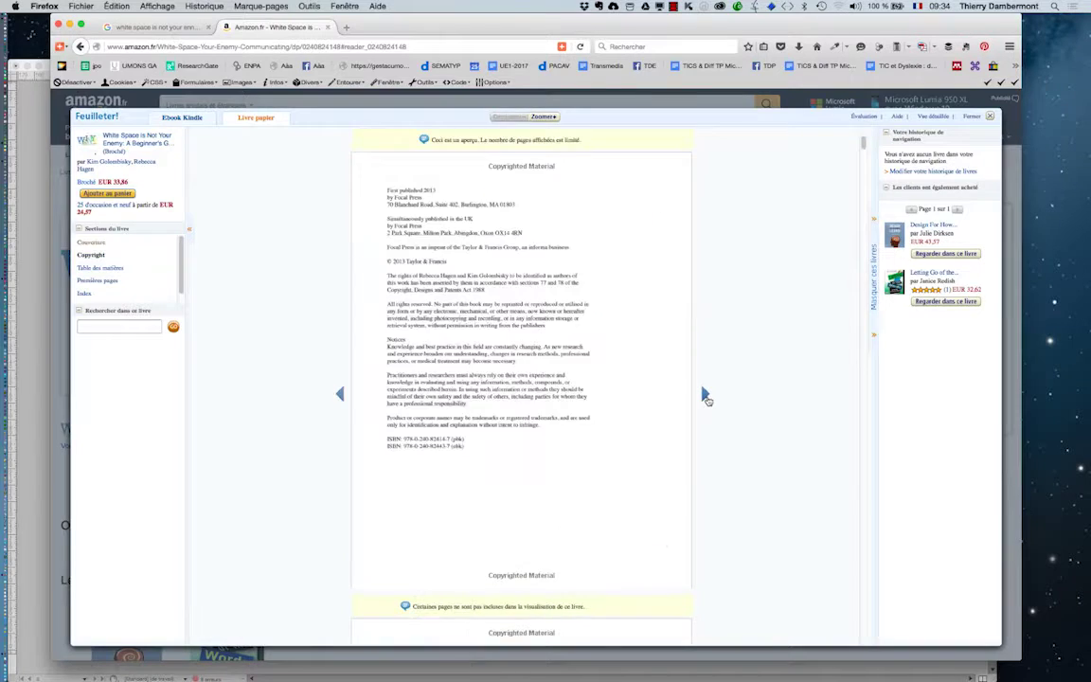
left_click(705, 395)
left_click(705, 395)
left_click(704, 395)
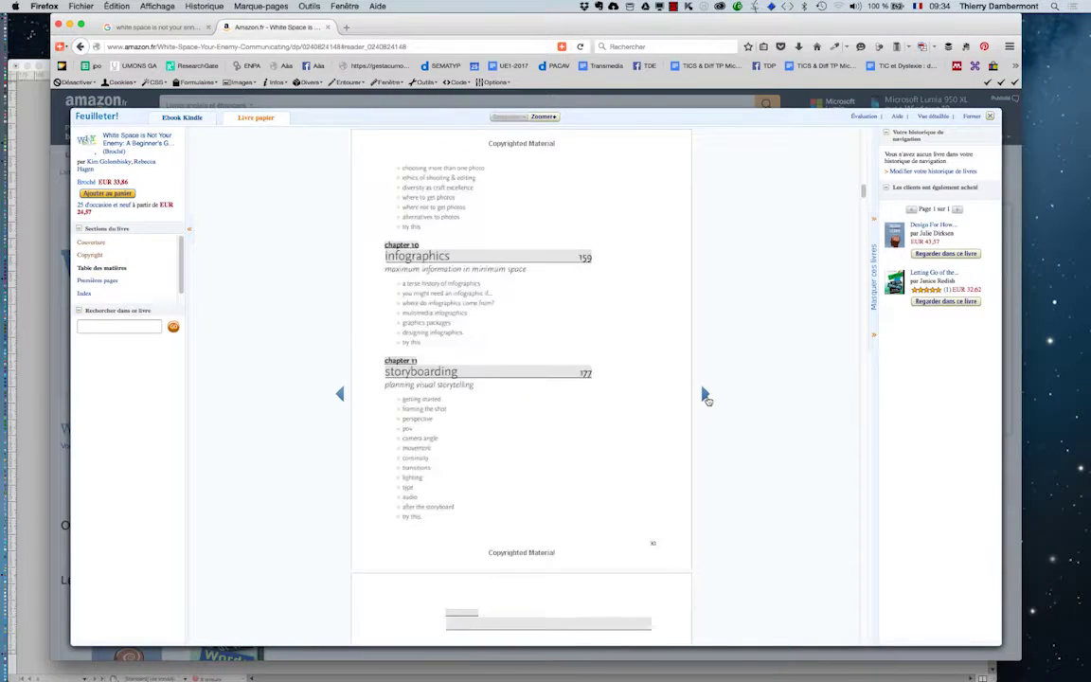
left_click(705, 395)
left_click(705, 395)
left_click(704, 395)
left_click(705, 395)
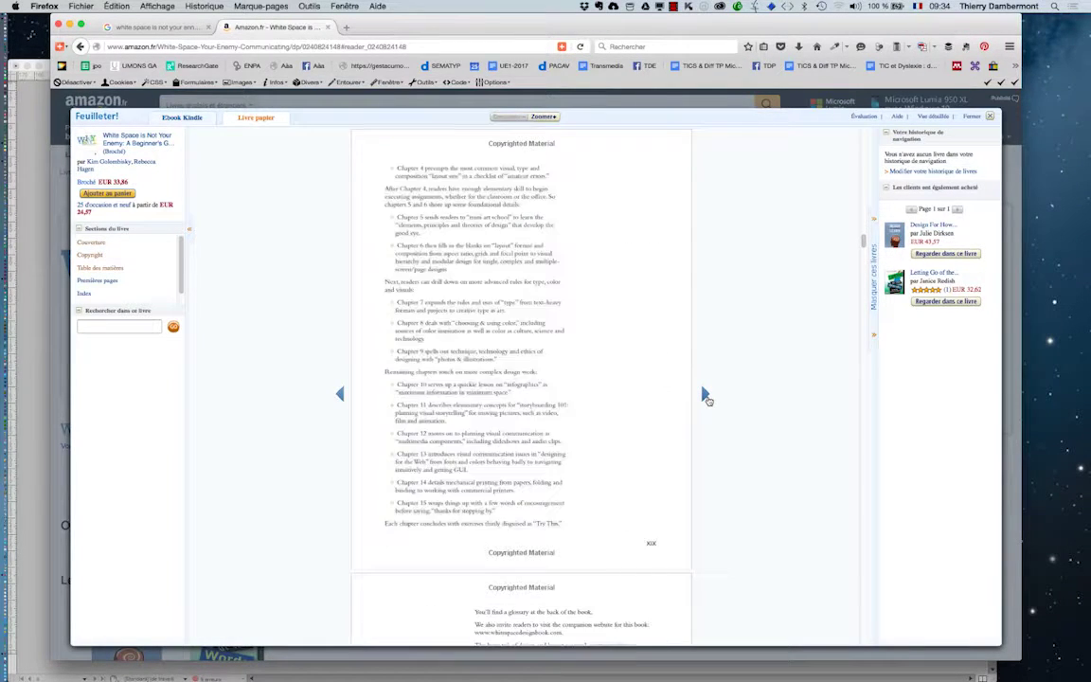
left_click(704, 395)
left_click(705, 395)
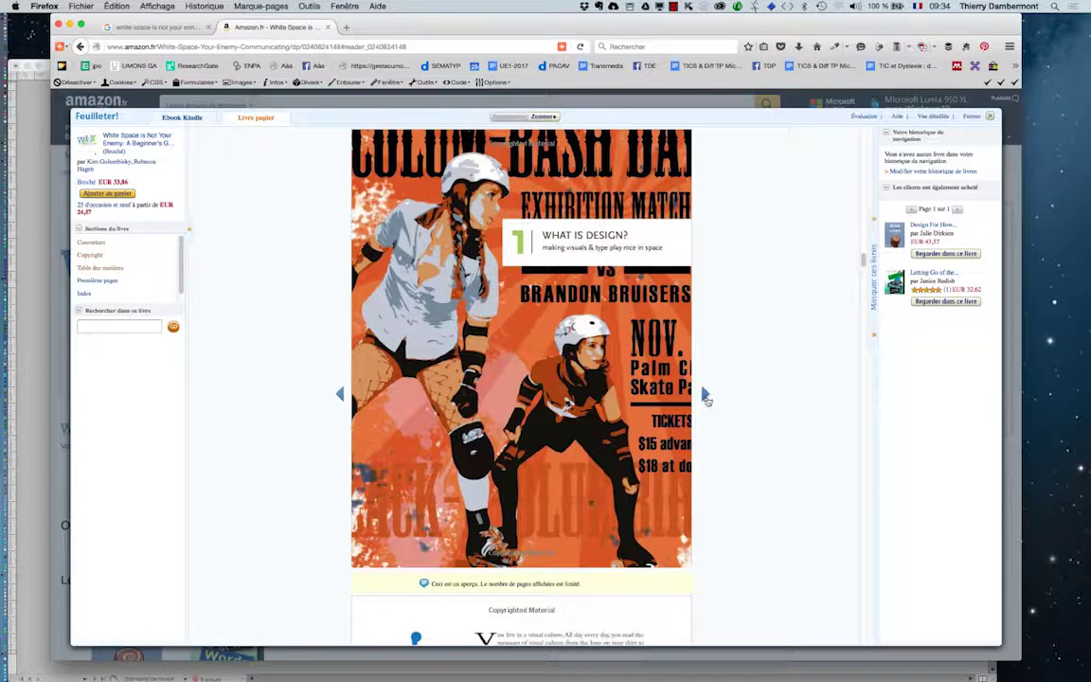
left_click(704, 395)
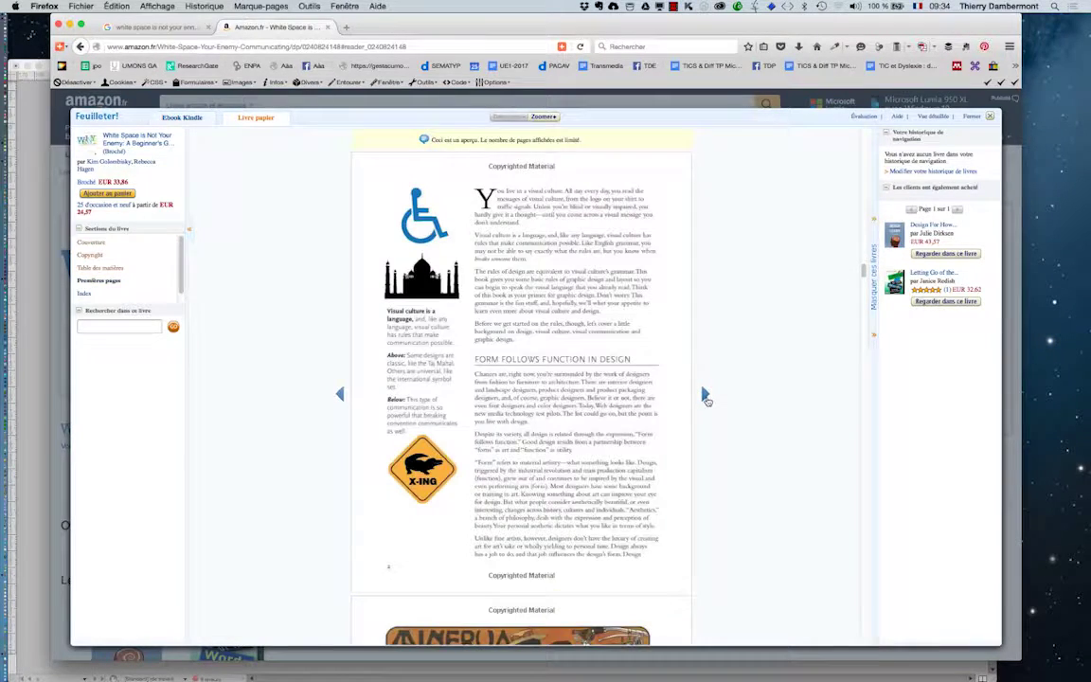
left_click(705, 395)
left_click(704, 395)
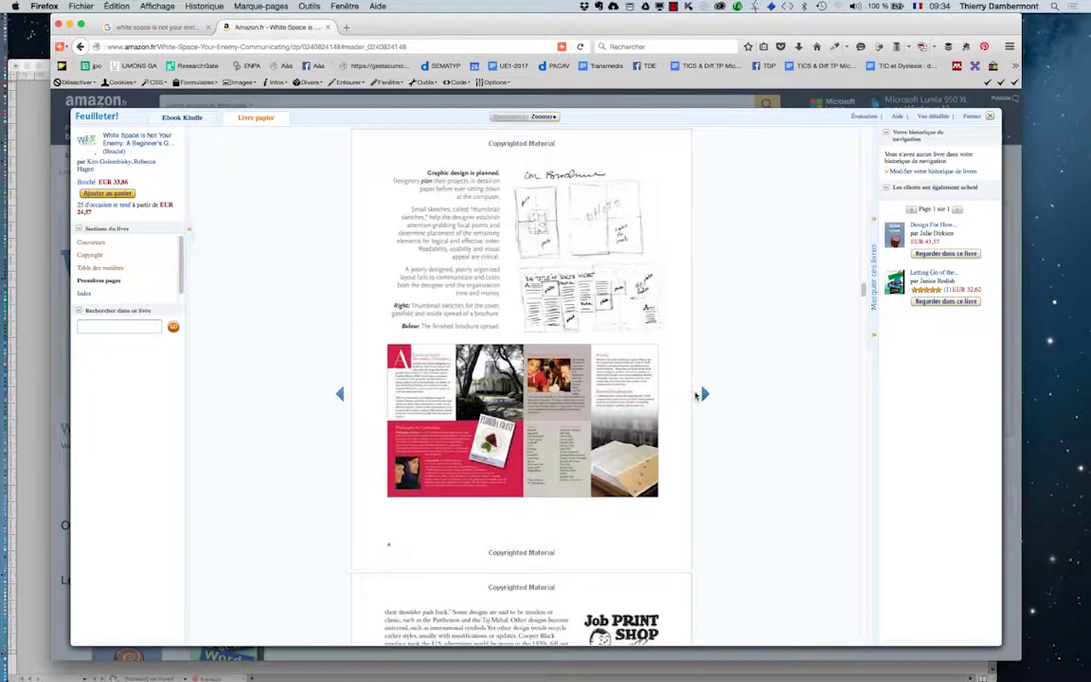
Examine the brochure spread and continue through the rest of the book preview, past the chapter 2 opening to the glossary.
left_click(161, 27)
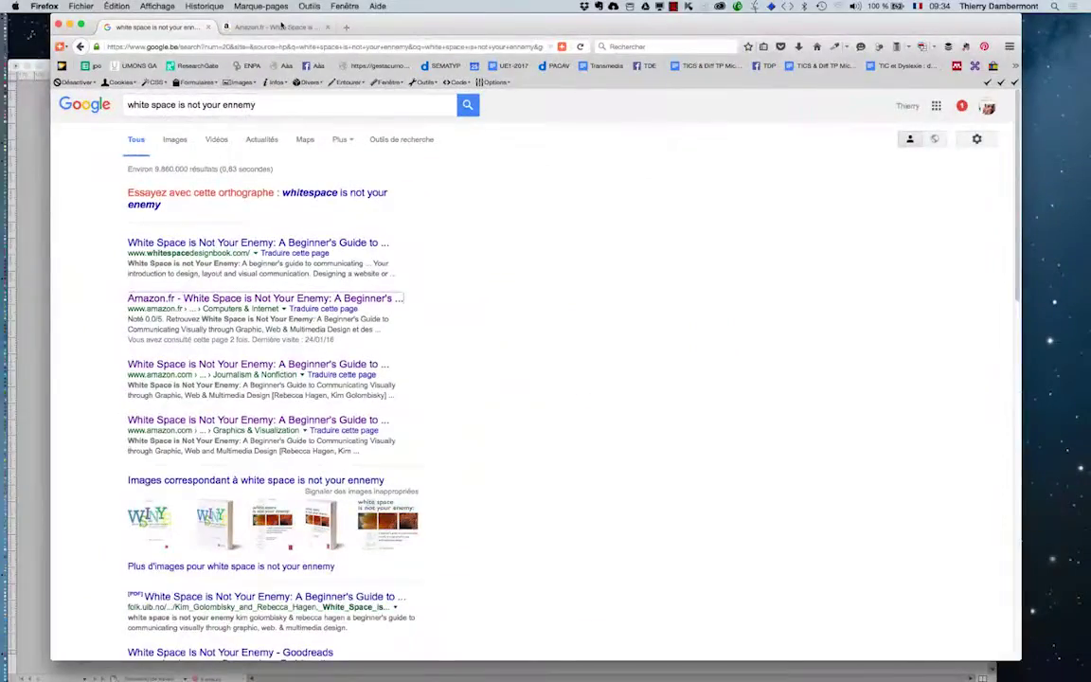
left_click(255, 27)
scroll(638, 360, "down", 5)
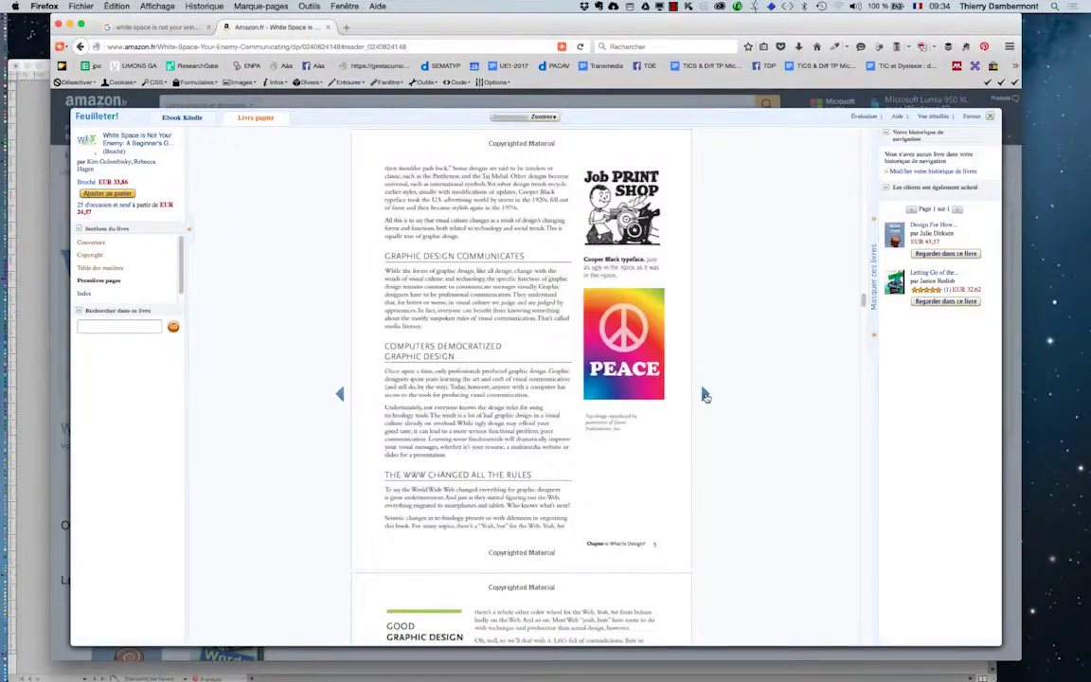
scroll(313, 362, "up", 5)
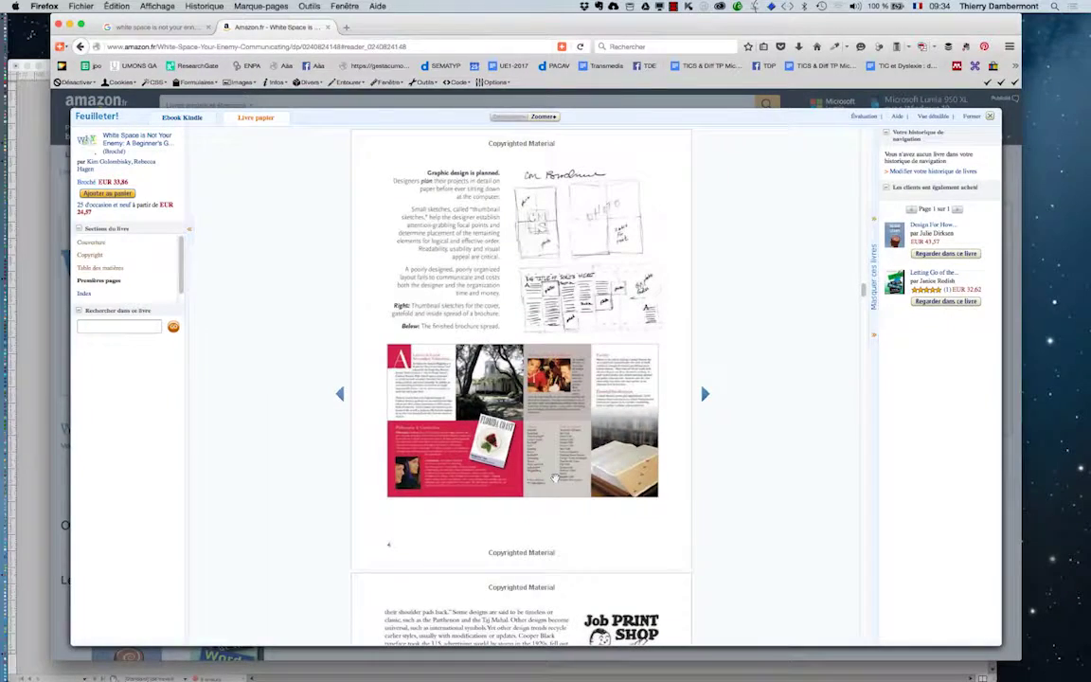
left_click(705, 395)
left_click(705, 394)
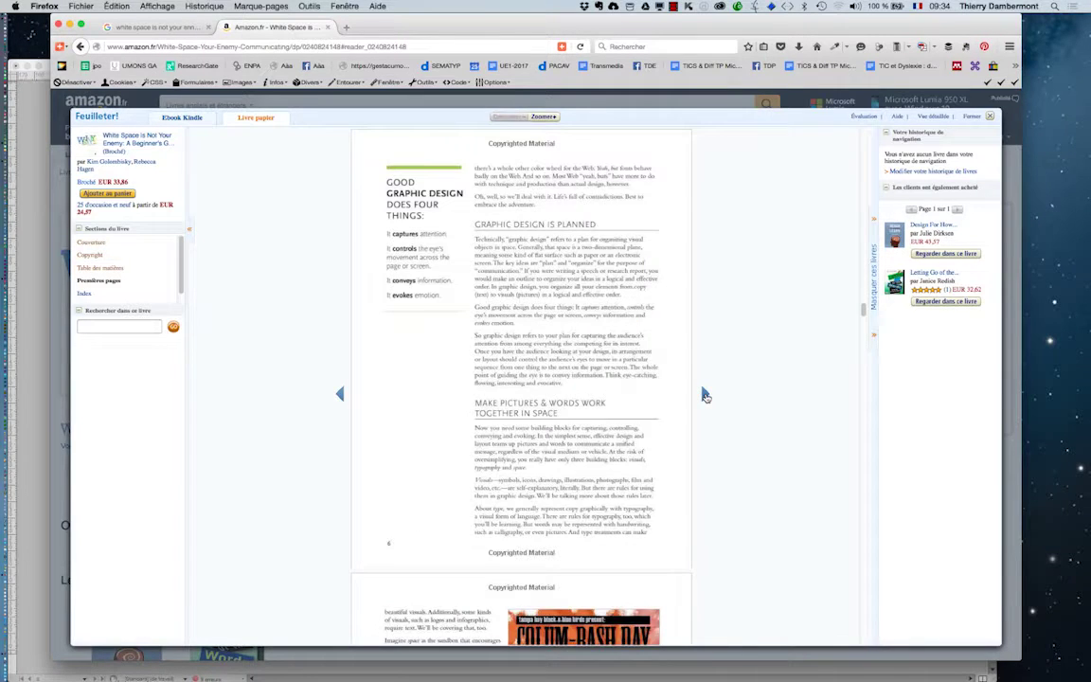
left_click(705, 394)
left_click(705, 394)
left_click(704, 394)
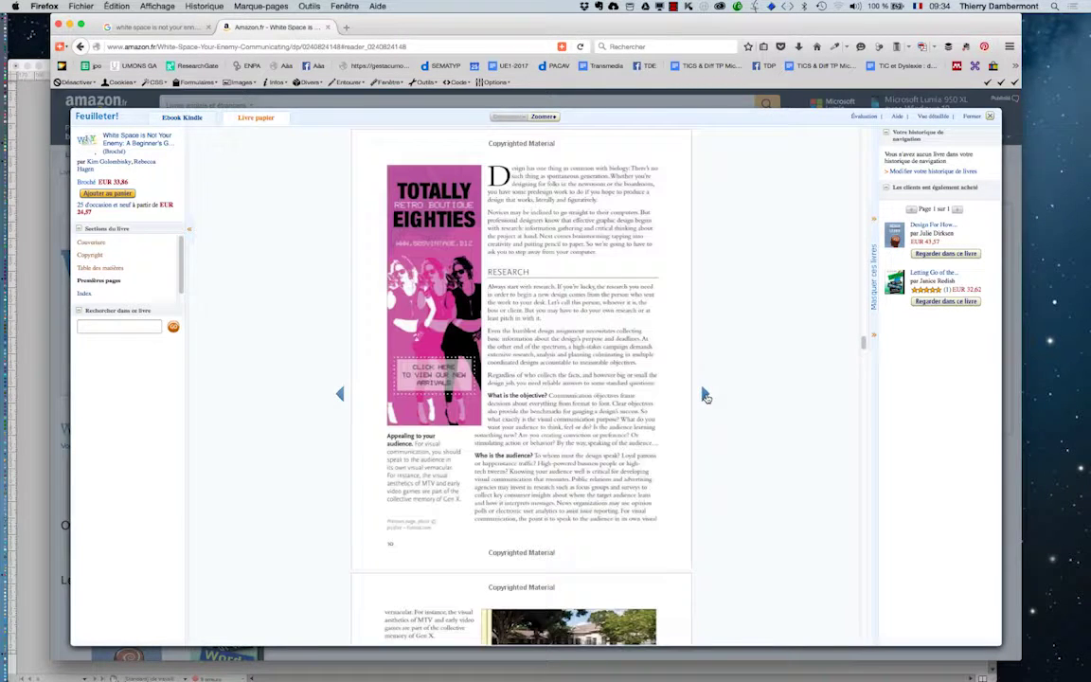
left_click(340, 395)
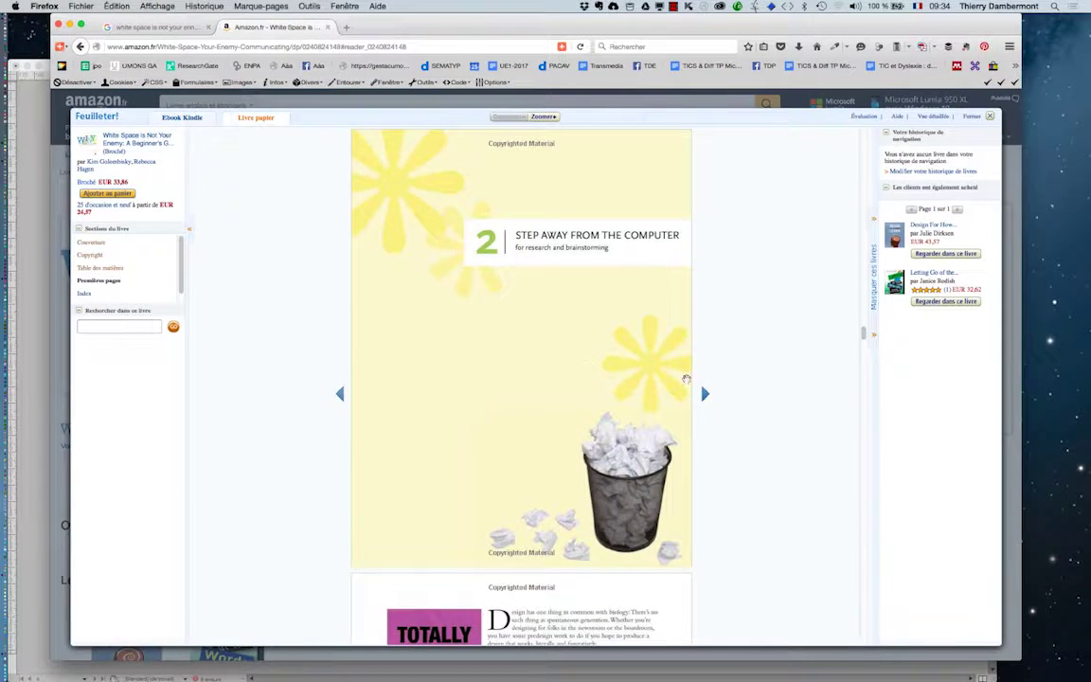
left_click(706, 394)
left_click(706, 395)
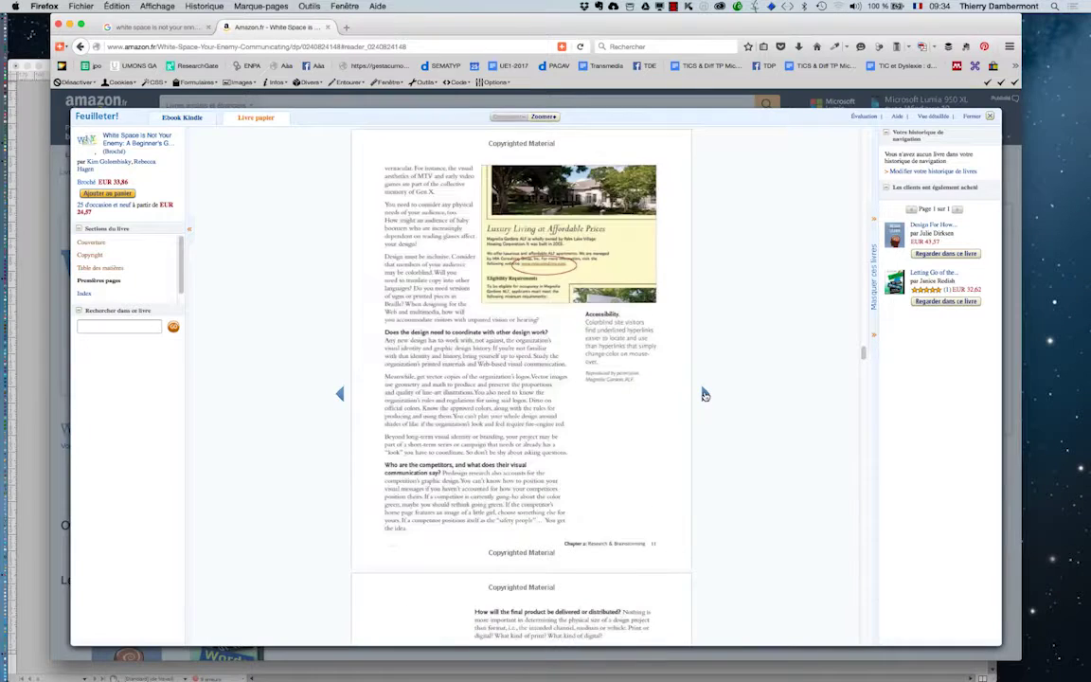
left_click(706, 394)
left_click(706, 394)
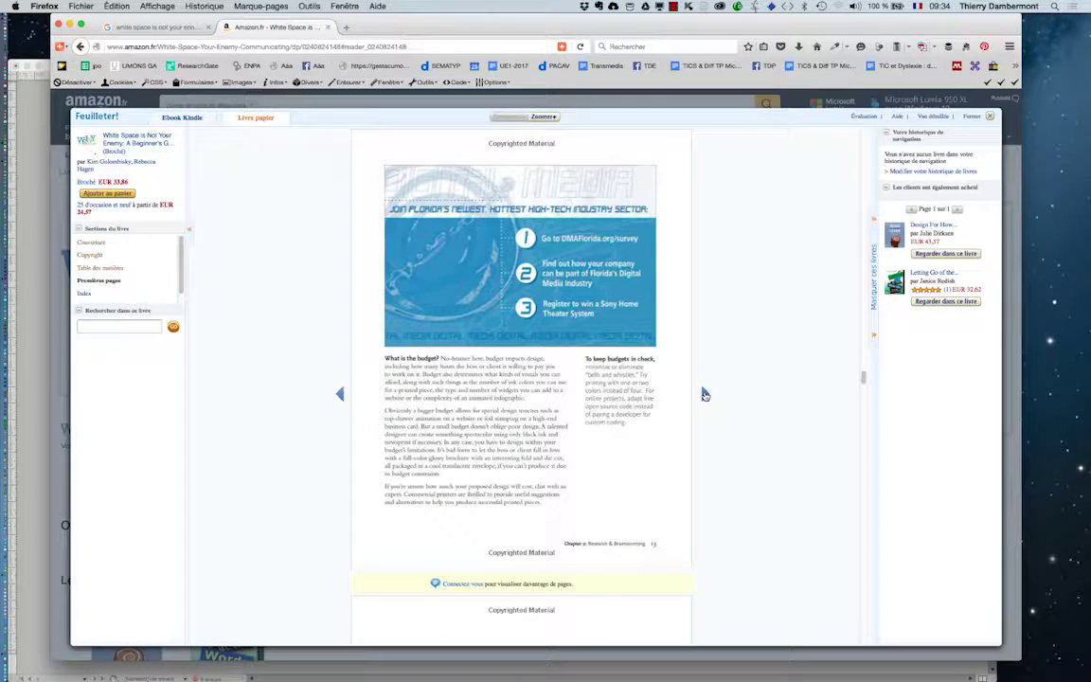
left_click(706, 394)
left_click(706, 395)
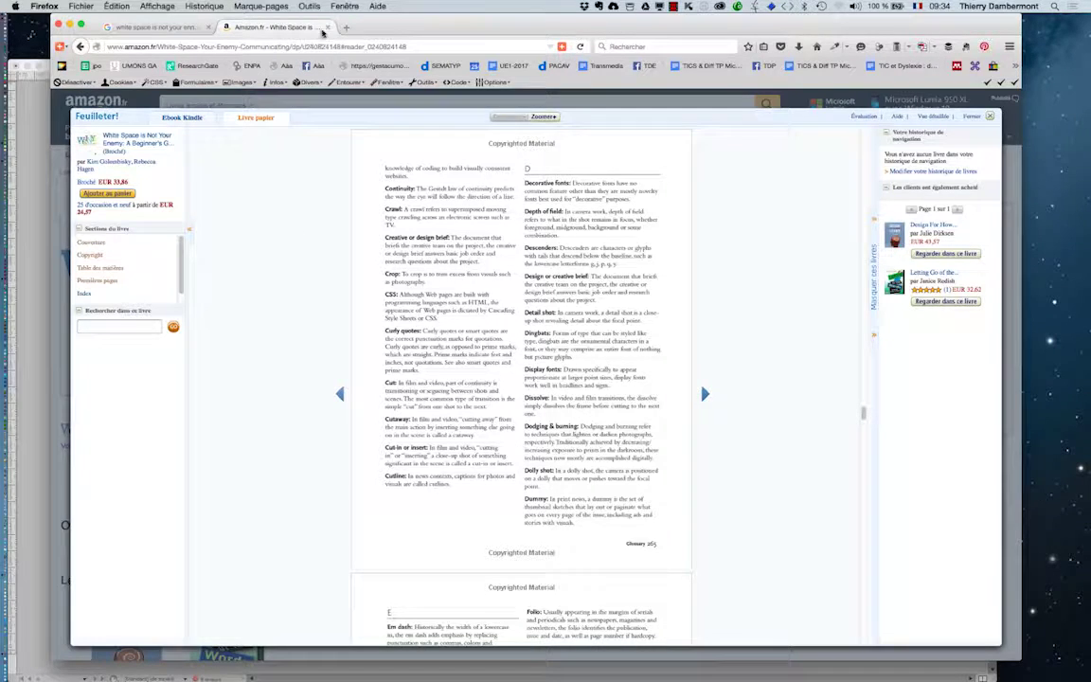
Close the Amazon.fr tab and the browser windows, and return to the InDesign document.
left_click(327, 27)
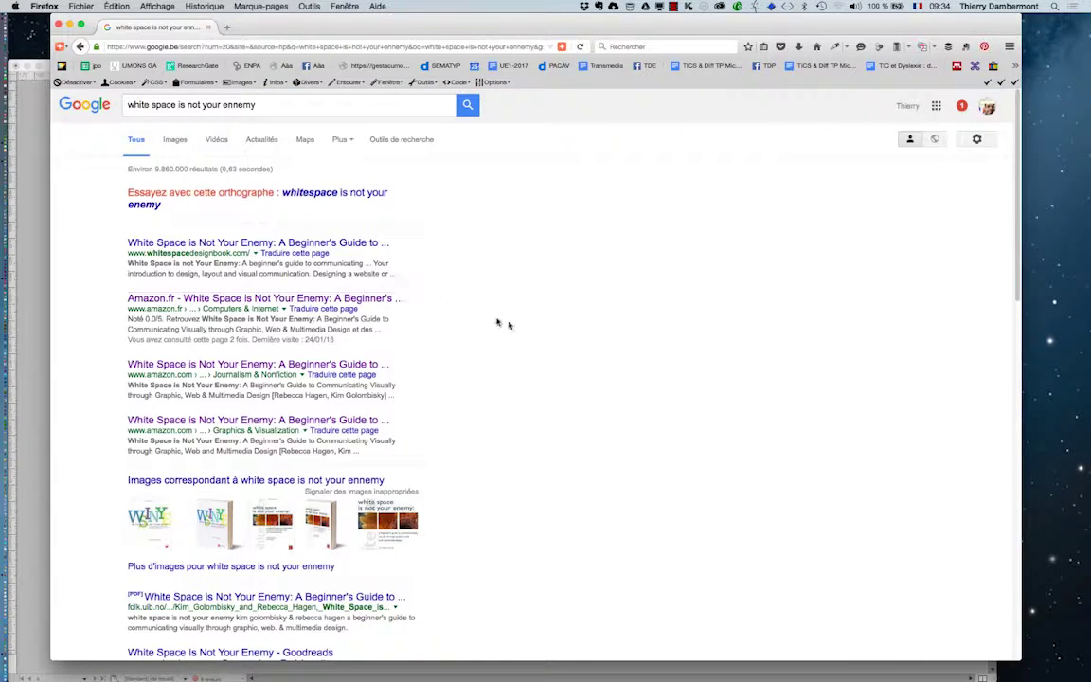
left_click(59, 26)
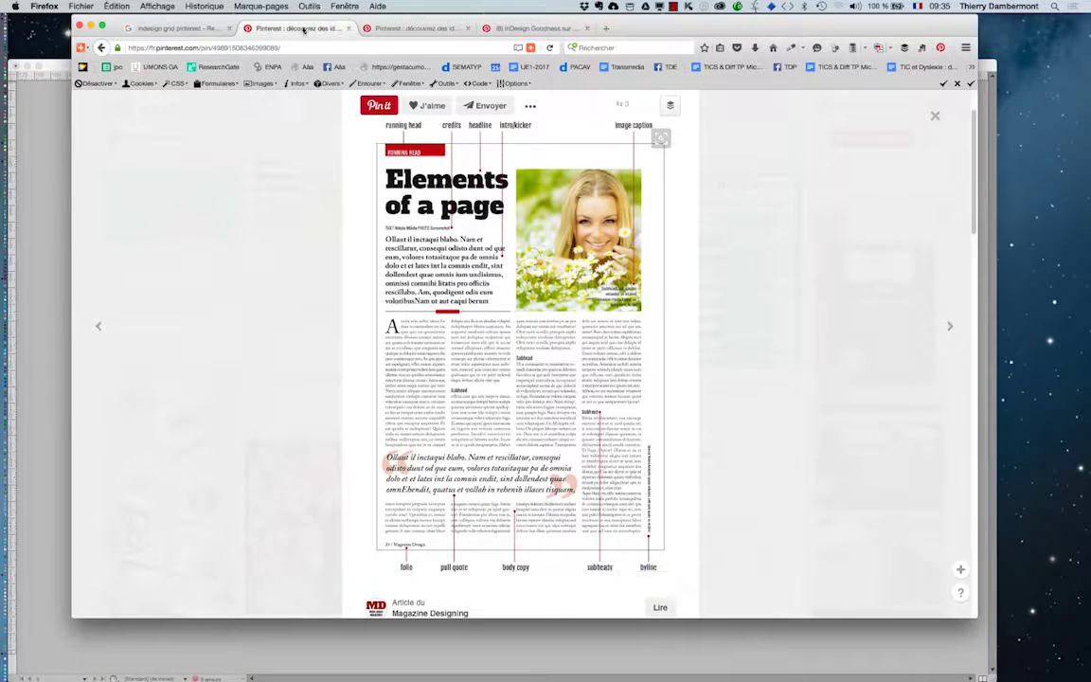
left_click(79, 27)
left_click(84, 59)
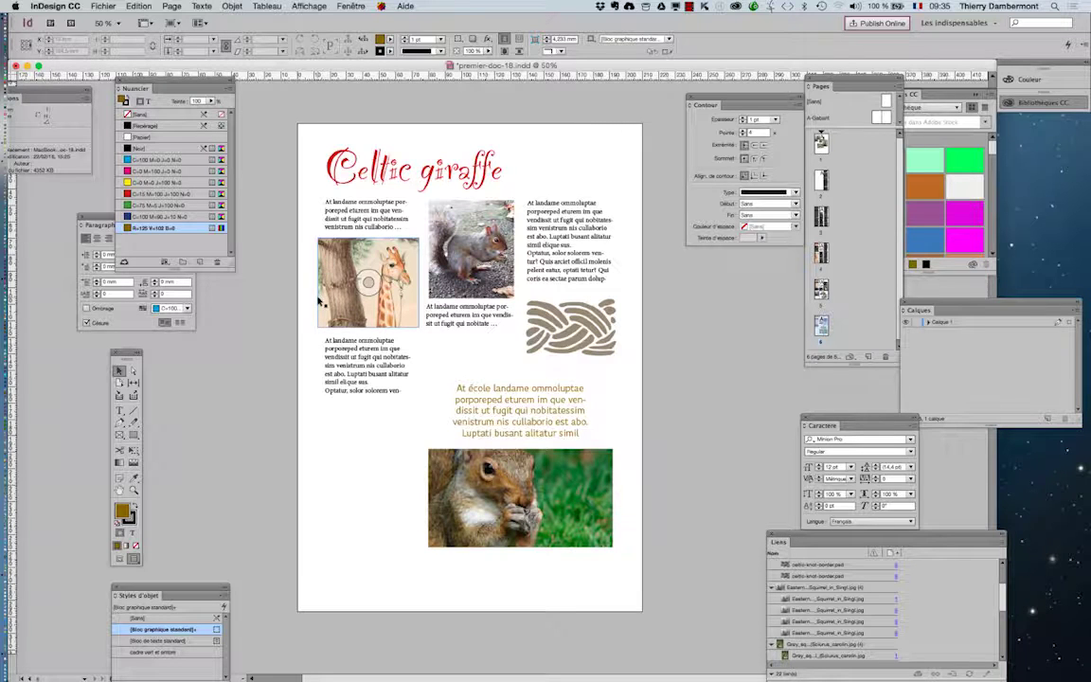
Move the lower text block in the first column down and extend the giraffe photo's frame downward to just above it.
left_click(369, 384)
left_click_drag(374, 419, 374, 486)
left_click(369, 325)
left_click_drag(369, 325, 371, 425)
left_click(326, 390)
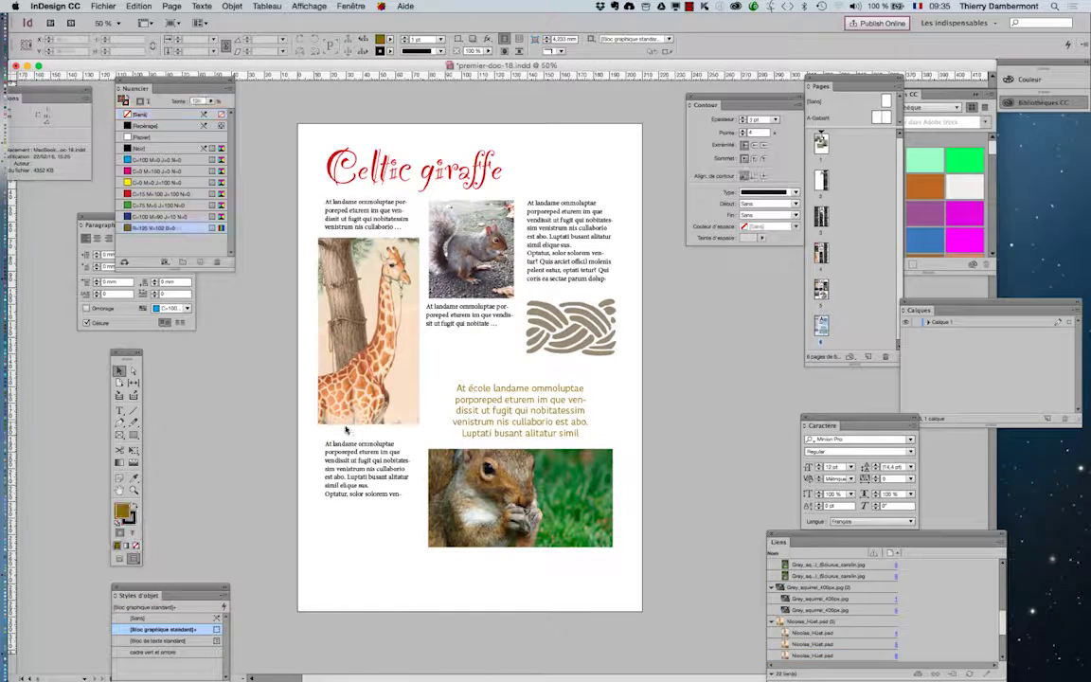
left_click_drag(379, 423, 382, 430)
left_click(302, 448)
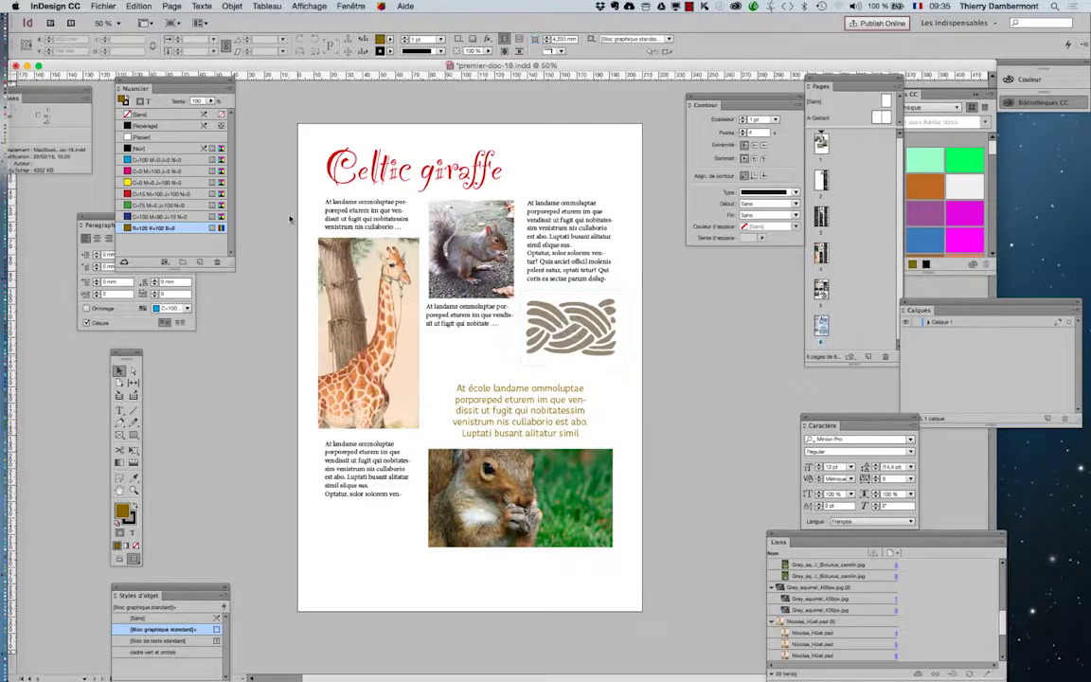
Select everything on the page except the "Celtic giraffe" title and move it down slightly to leave space below the title.
key("super+a")
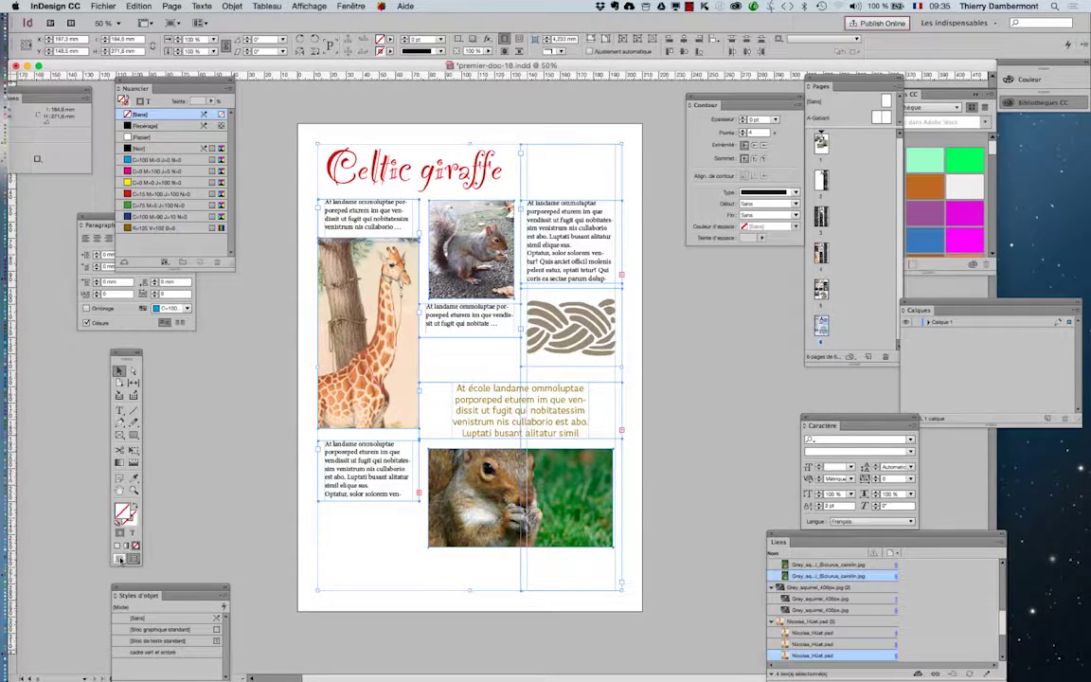
left_click(136, 545)
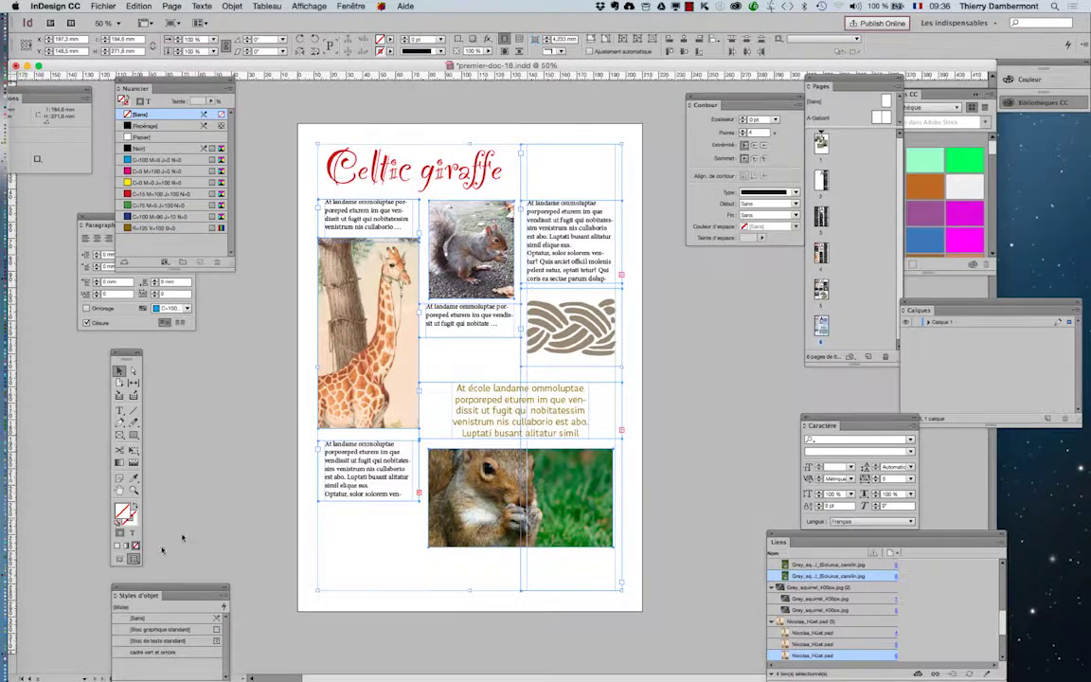
left_click(268, 324)
left_click_drag(261, 191, 626, 524)
left_click_drag(571, 502, 572, 523)
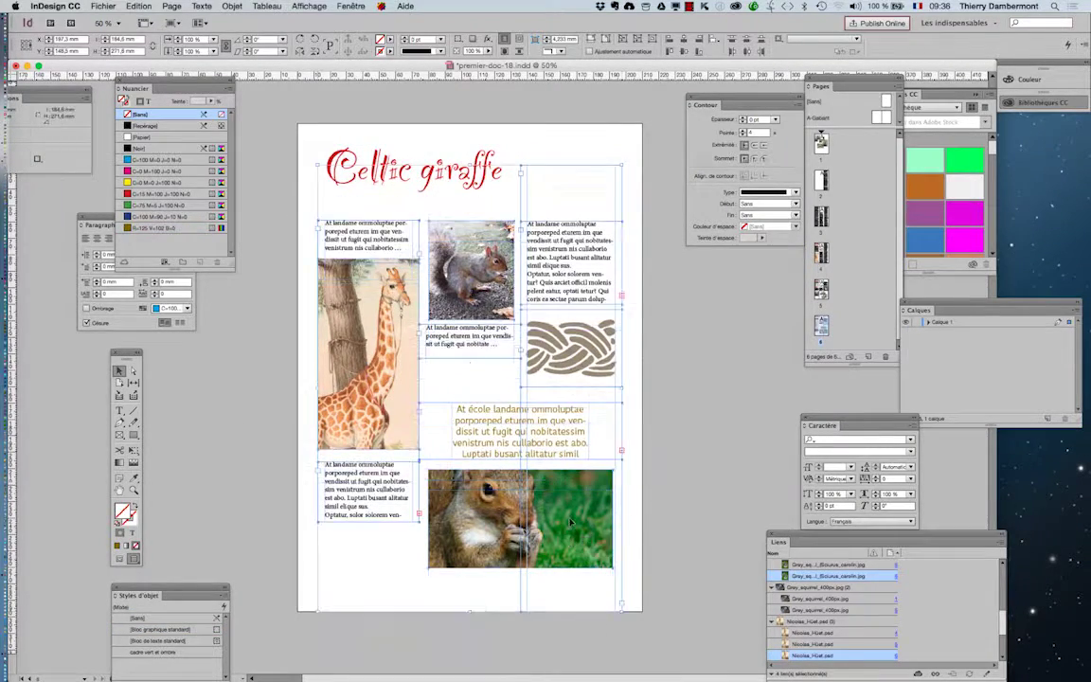
left_click(651, 514)
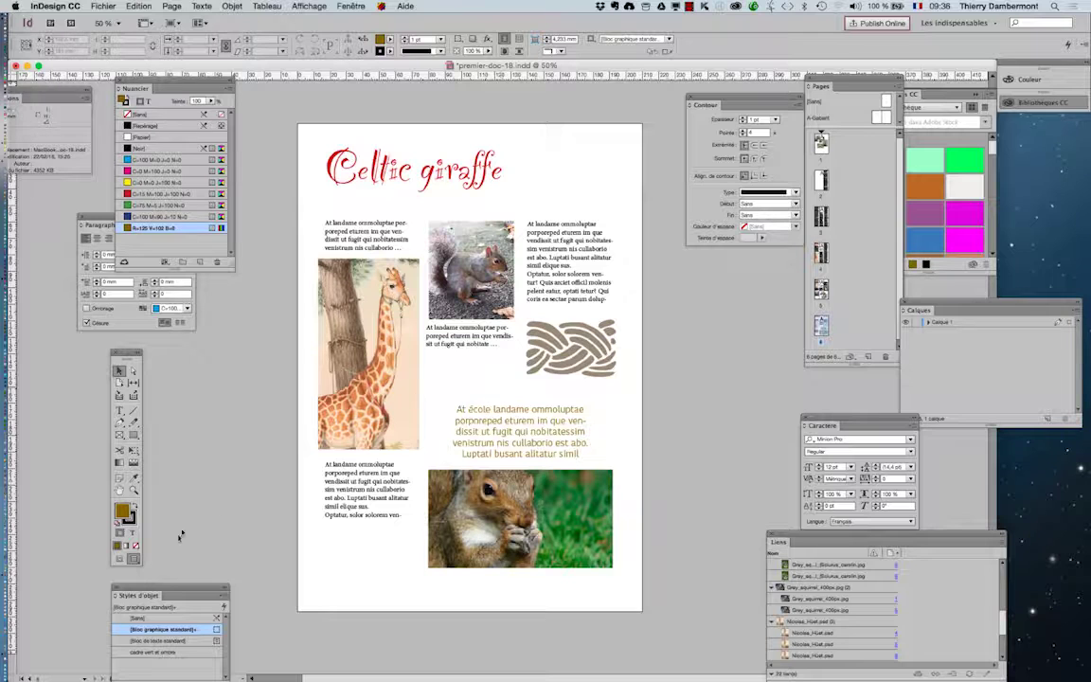
Show the frame edges, pull the empty full-height text frame out of the third column, delete it, and return to preview mode.
left_click(121, 560)
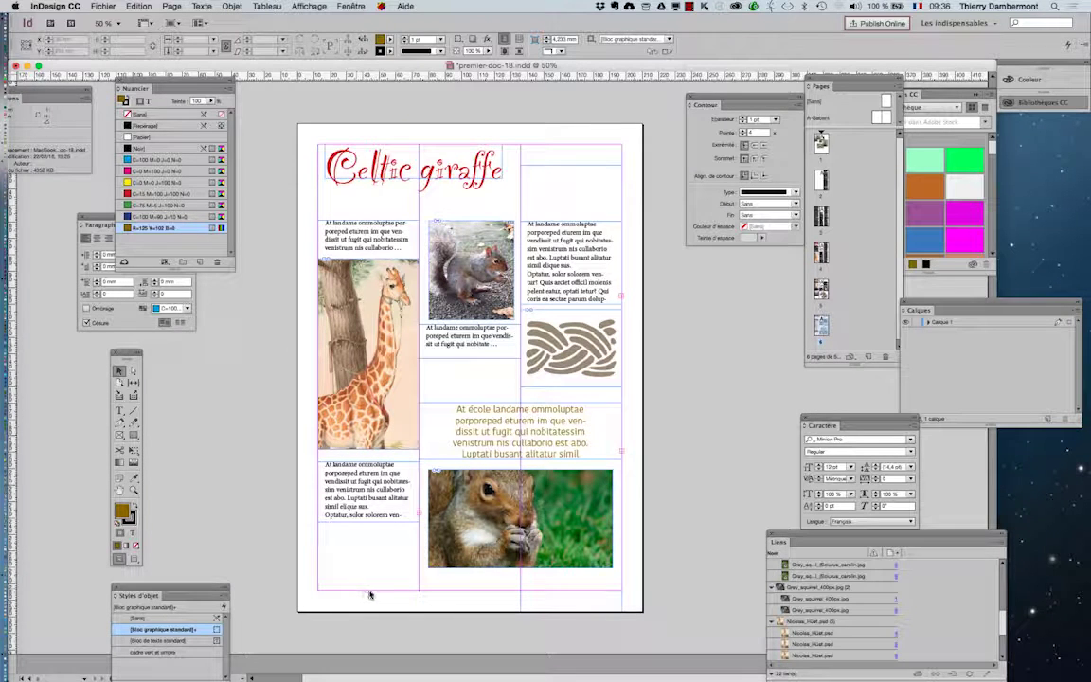
mouse_move(526, 607)
left_mouse_down()
mouse_move(706, 553)
mouse_move(686, 582)
mouse_move(653, 580)
left_mouse_up()
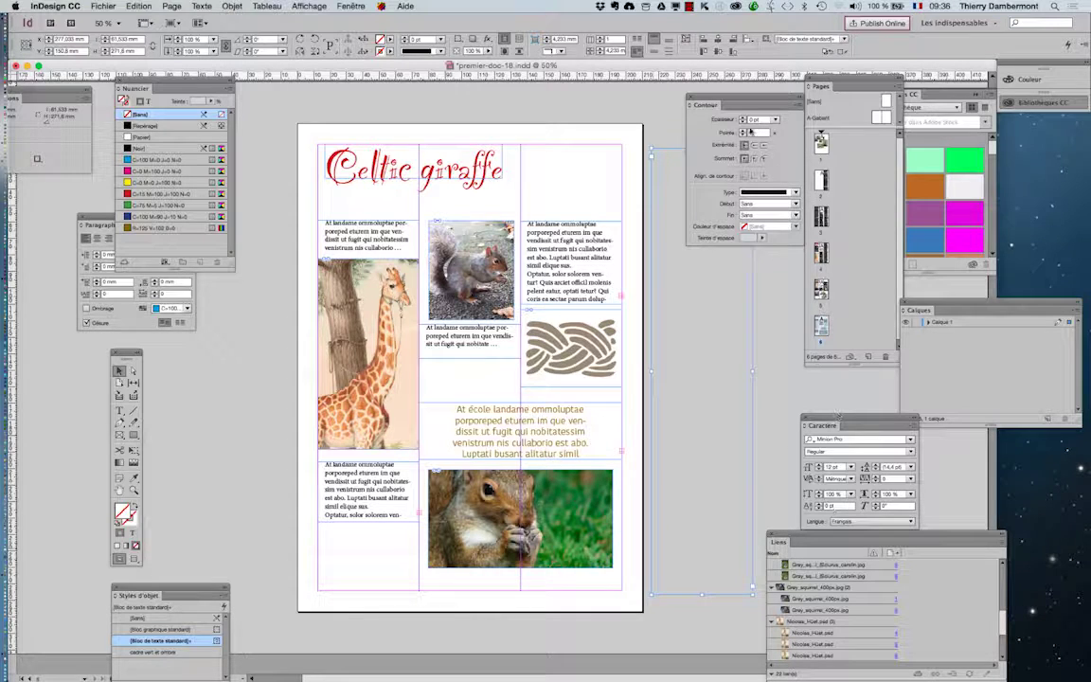
left_click_drag(731, 101, 214, 396)
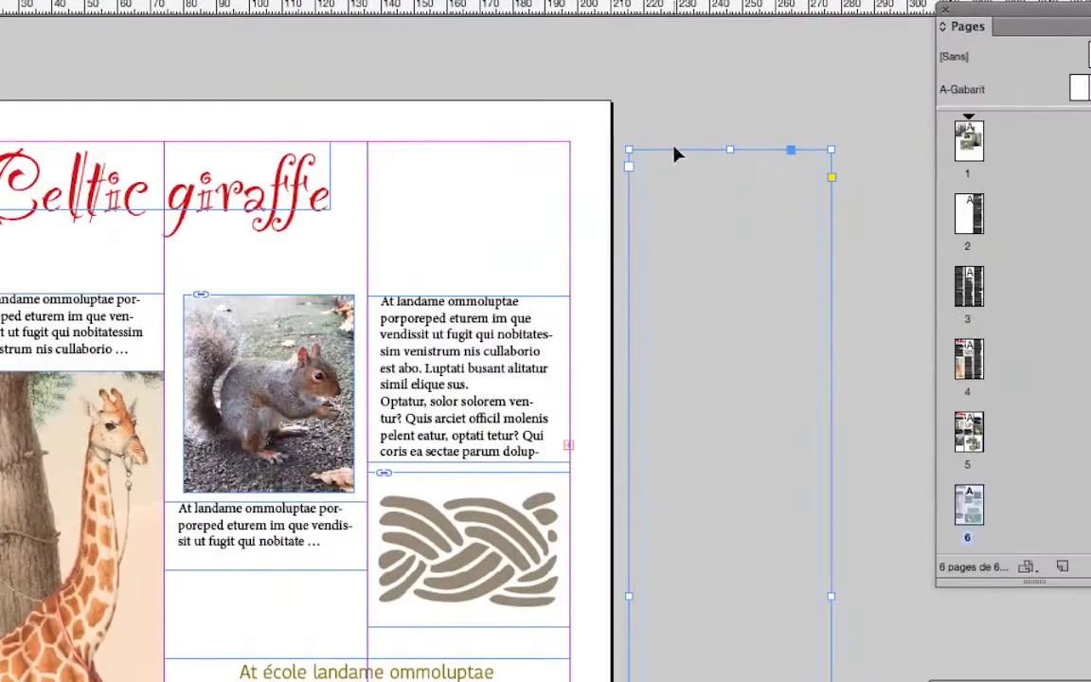
key("Delete")
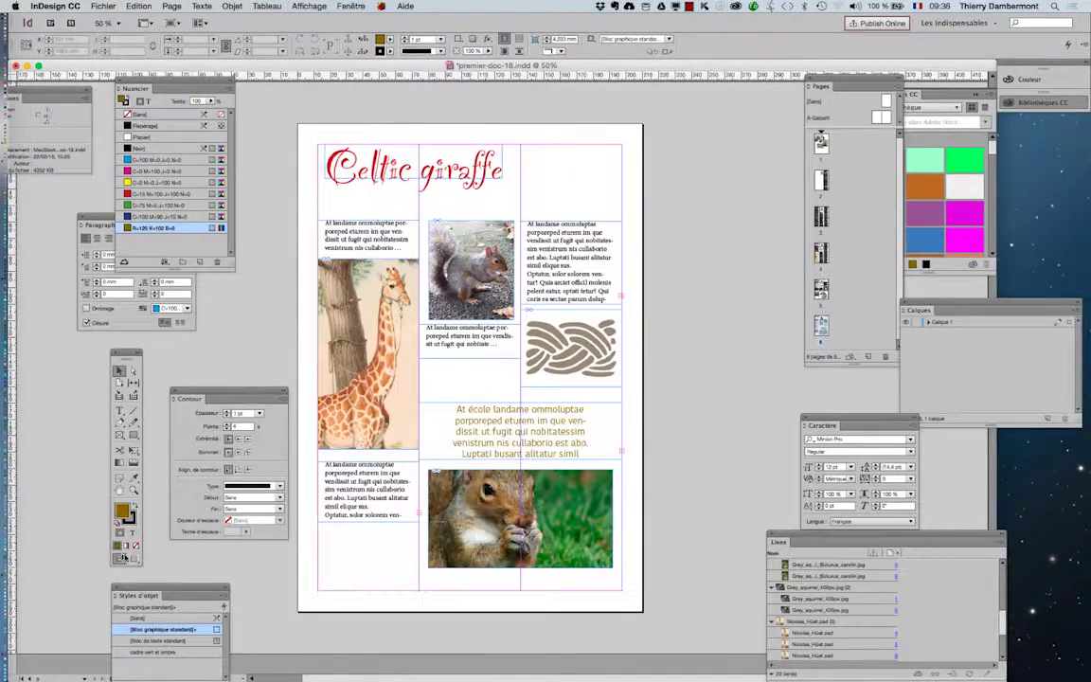
left_click(134, 559)
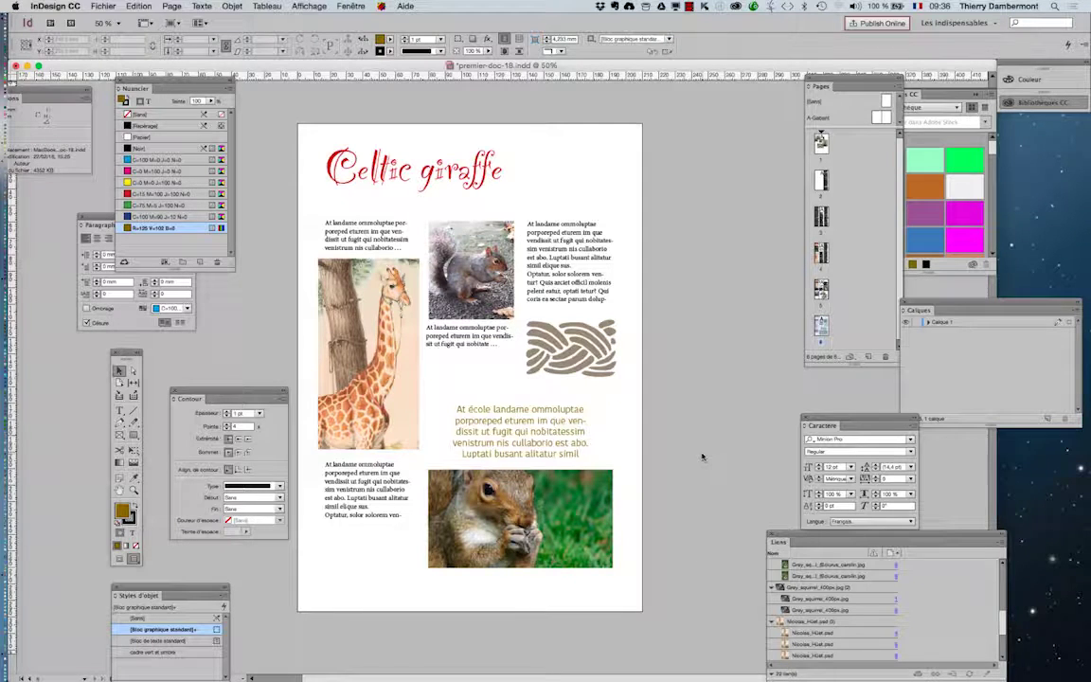
Move the "Celtic giraffe" title down from the upper margin and centre it above the three columns.
left_click(426, 175)
left_click_drag(507, 189, 577, 199)
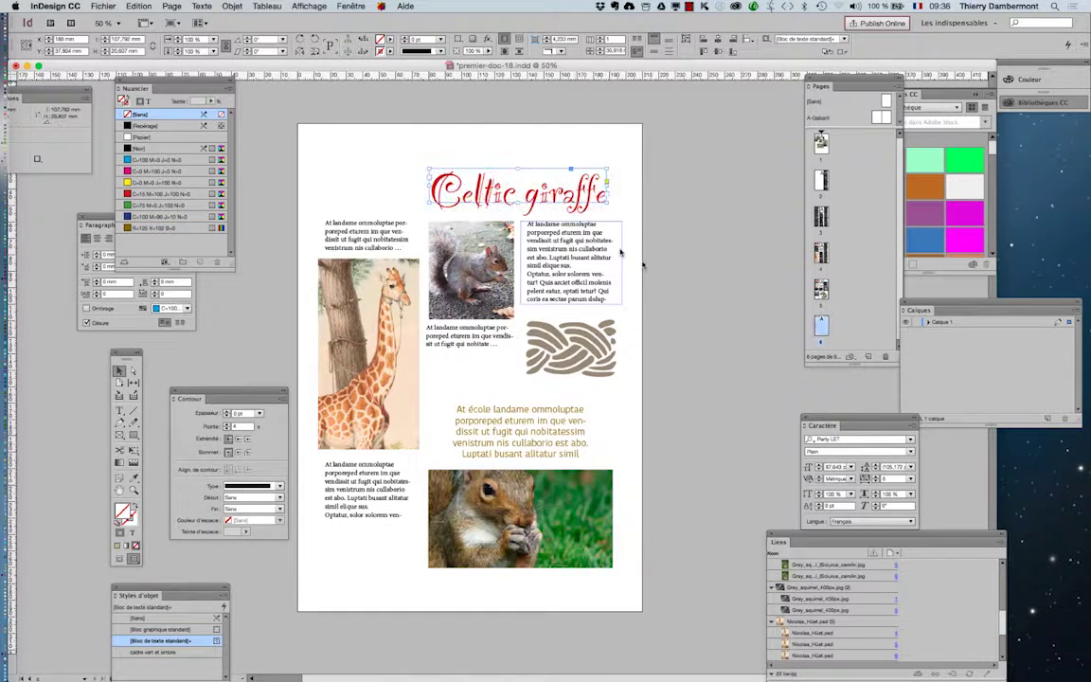
left_click(699, 303)
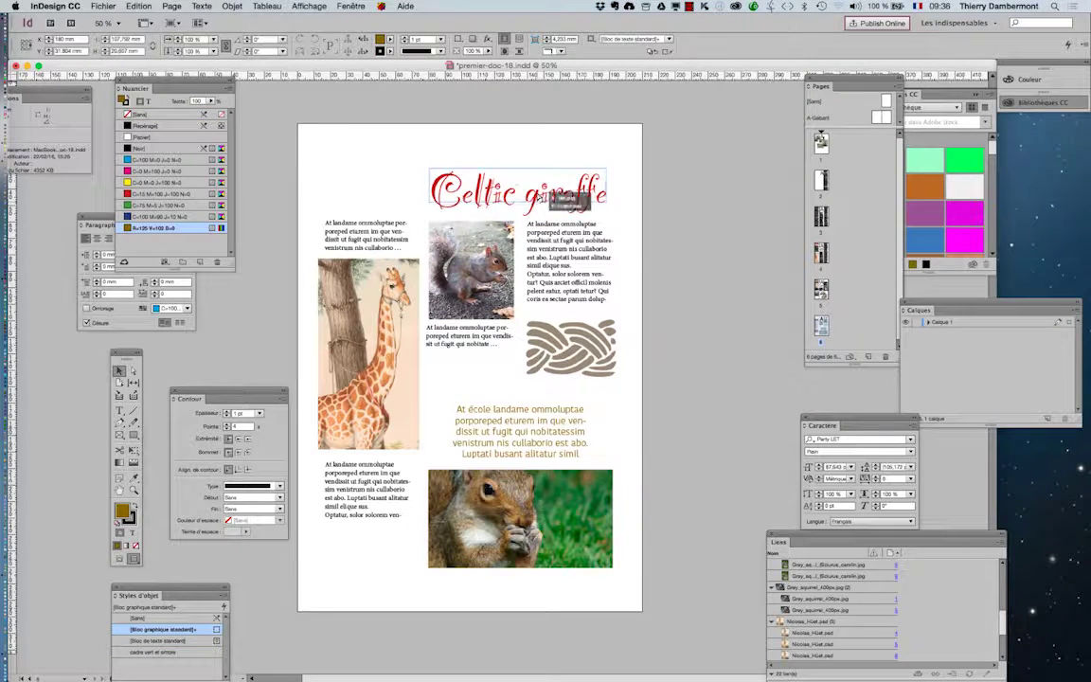
left_click_drag(544, 197, 488, 189)
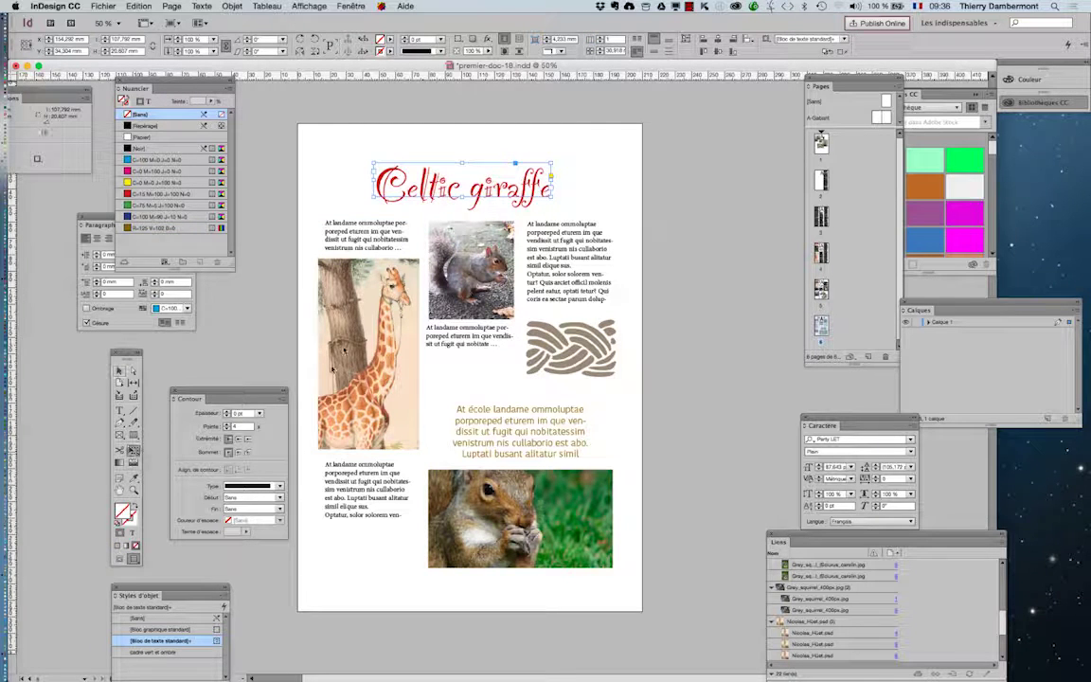
Scale the "Celtic giraffe" title up with its frame to about 155 mm wide and 30 mm high.
left_click_drag(374, 197, 337, 220)
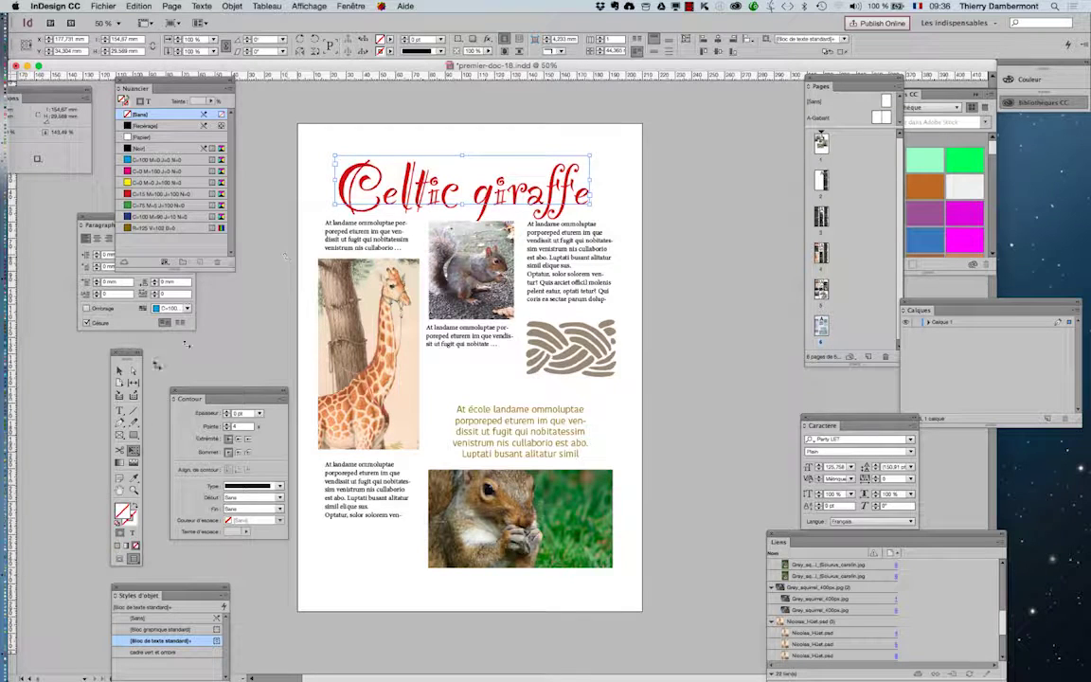
left_click(119, 372)
left_click(197, 355)
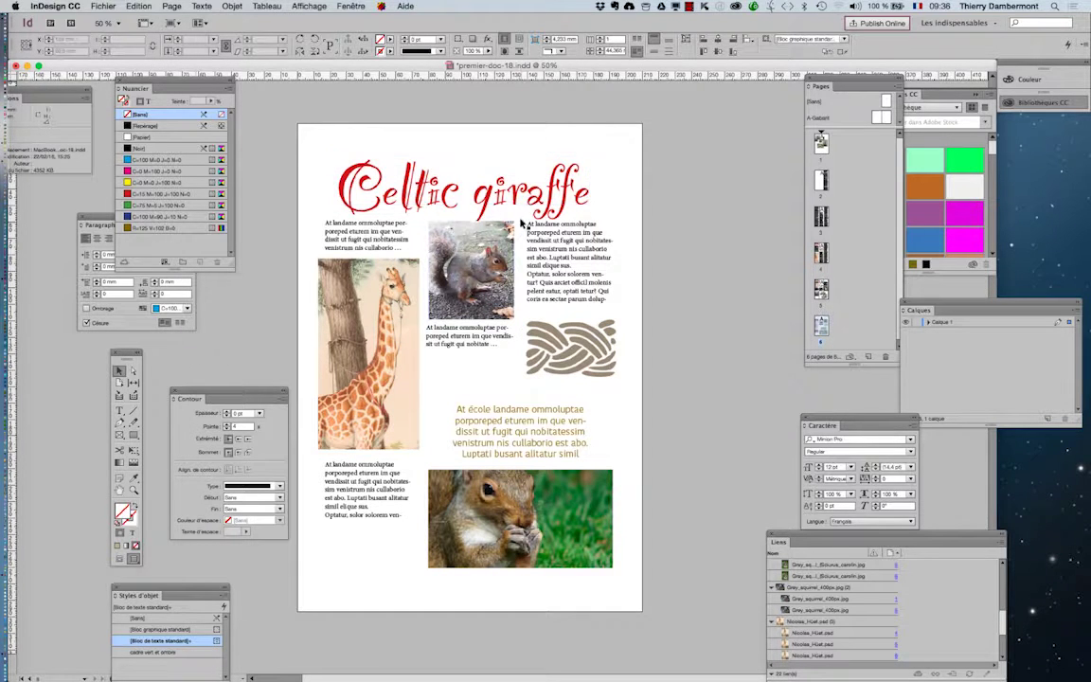
left_click(512, 223)
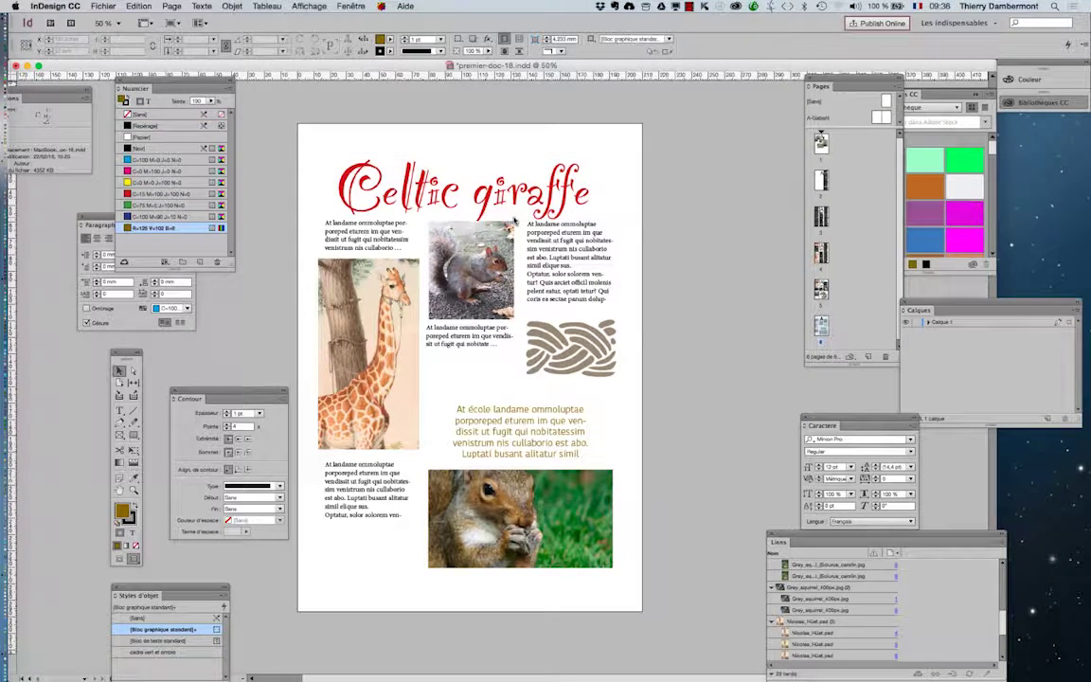
Make room to see all page thumbnails and duplicate page 6 with its complete layout.
left_click_drag(834, 84, 741, 86)
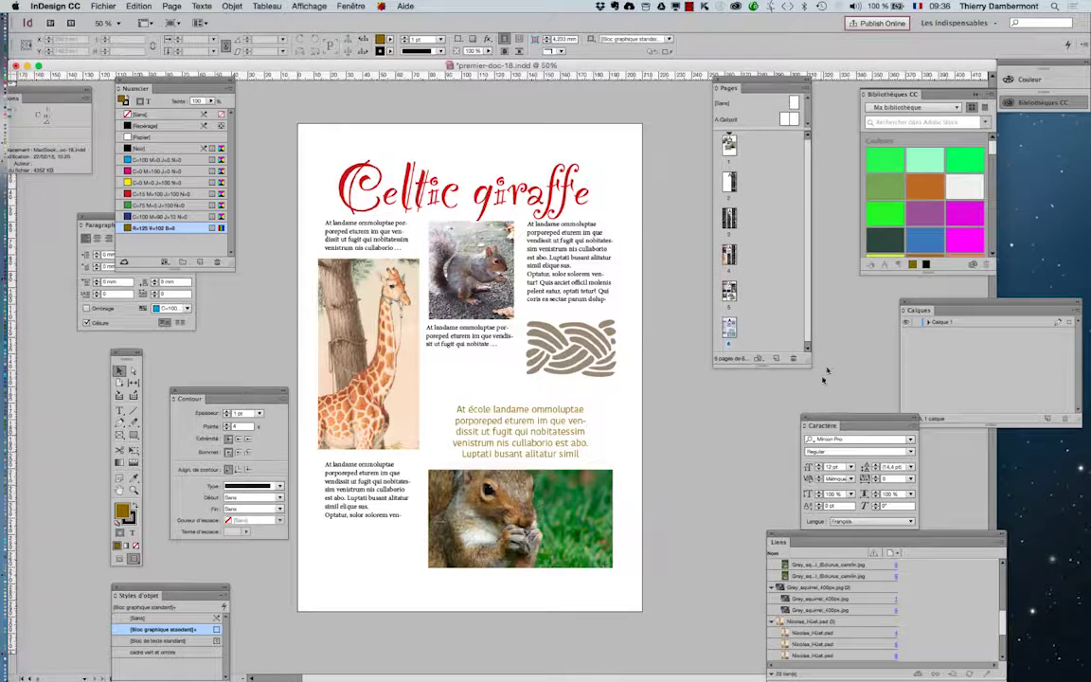
left_click_drag(808, 363, 825, 394)
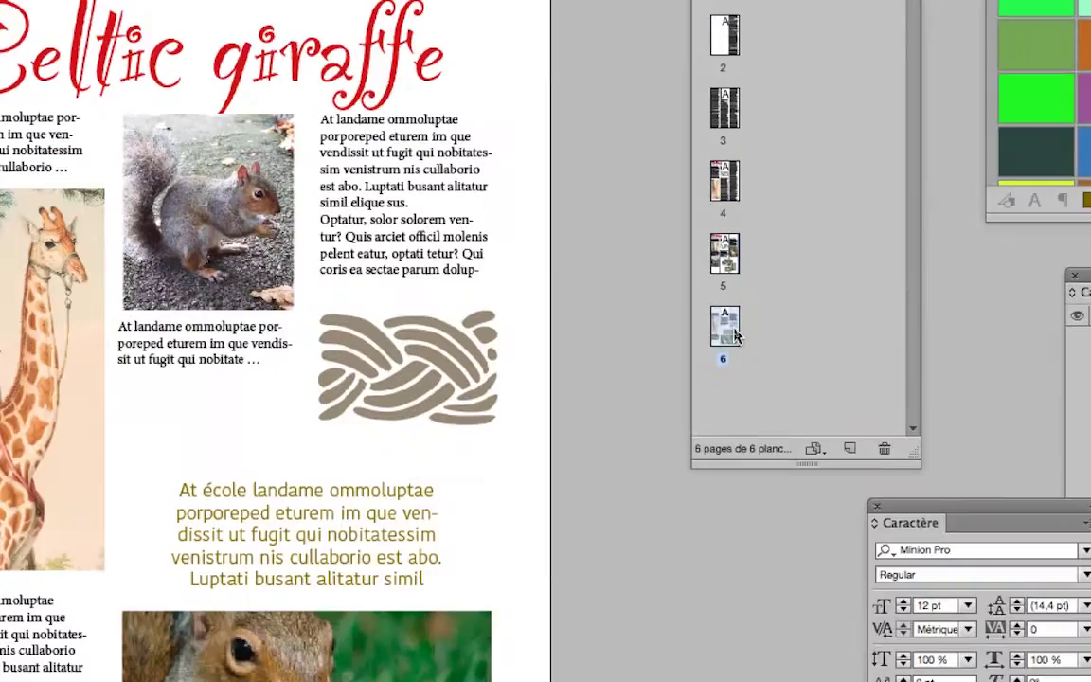
left_click_drag(736, 337, 846, 449)
left_click_drag(775, 376, 777, 375)
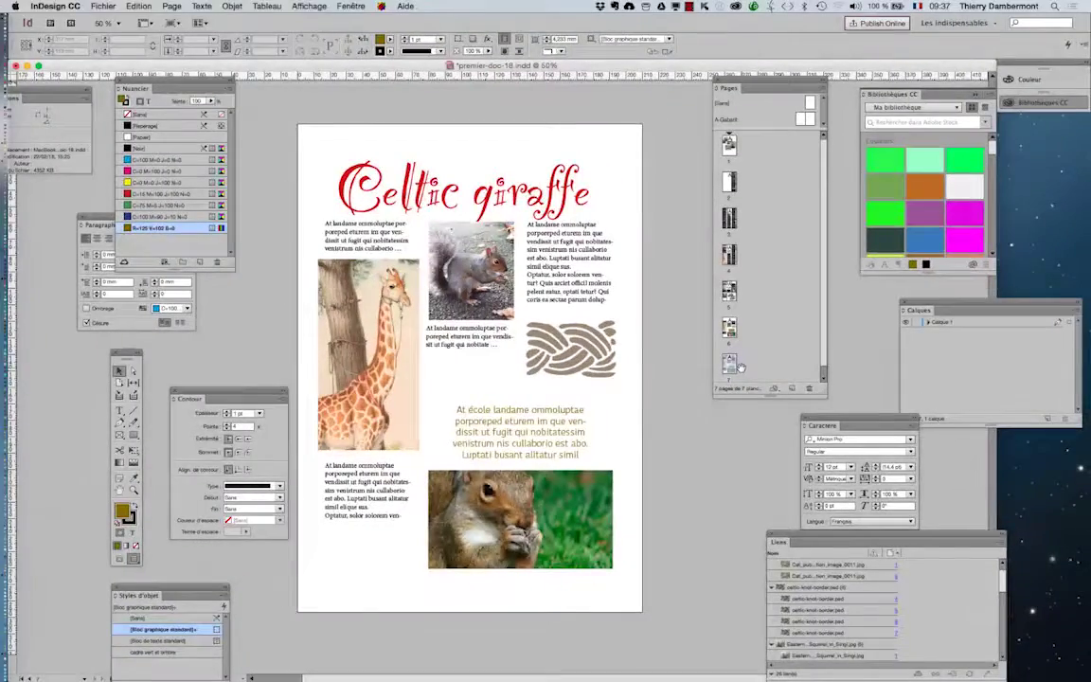
Recolour the title on the duplicated page with a green sampled by the Eyedropper from the grass in the large squirrel photo.
left_click(432, 194)
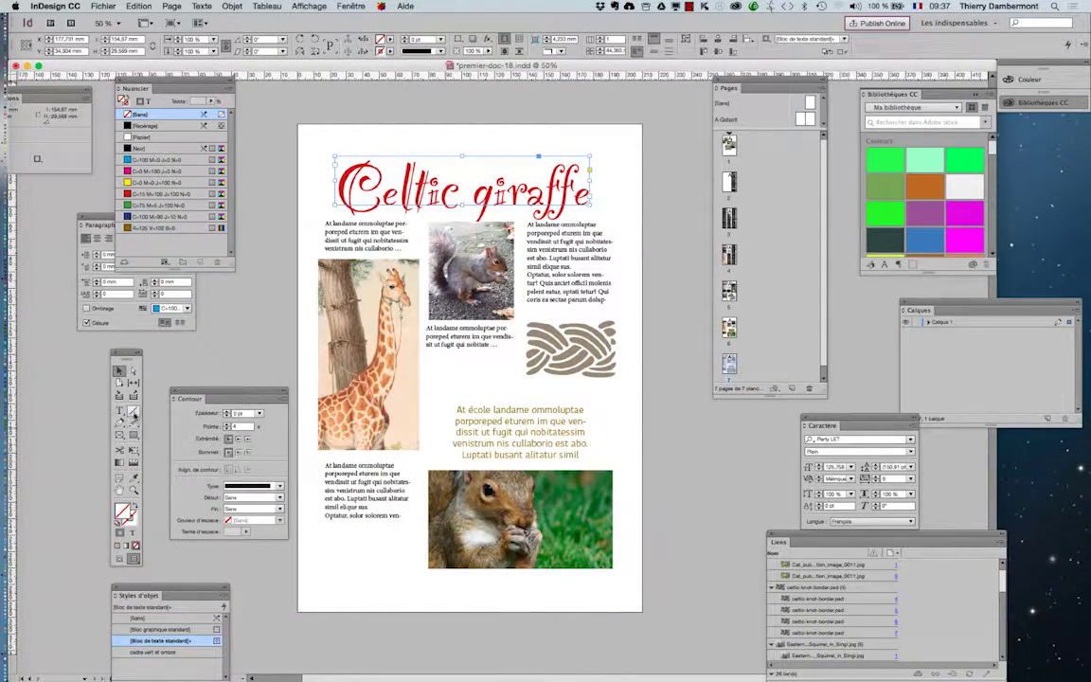
left_click(134, 478)
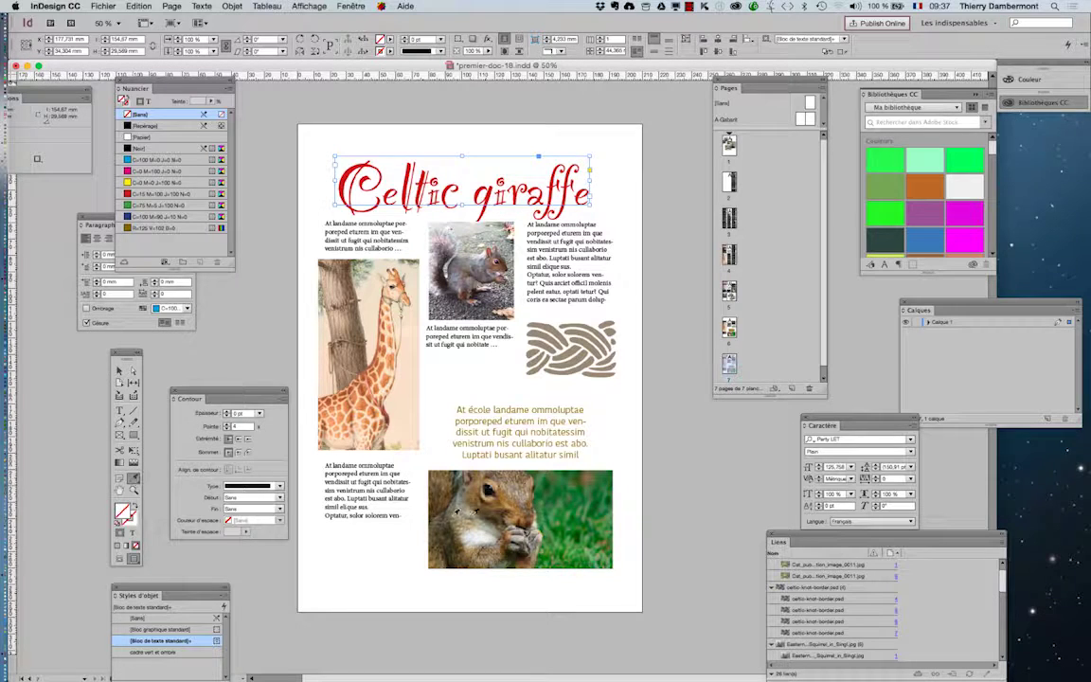
left_click(567, 505)
key("super+z")
left_click(566, 514)
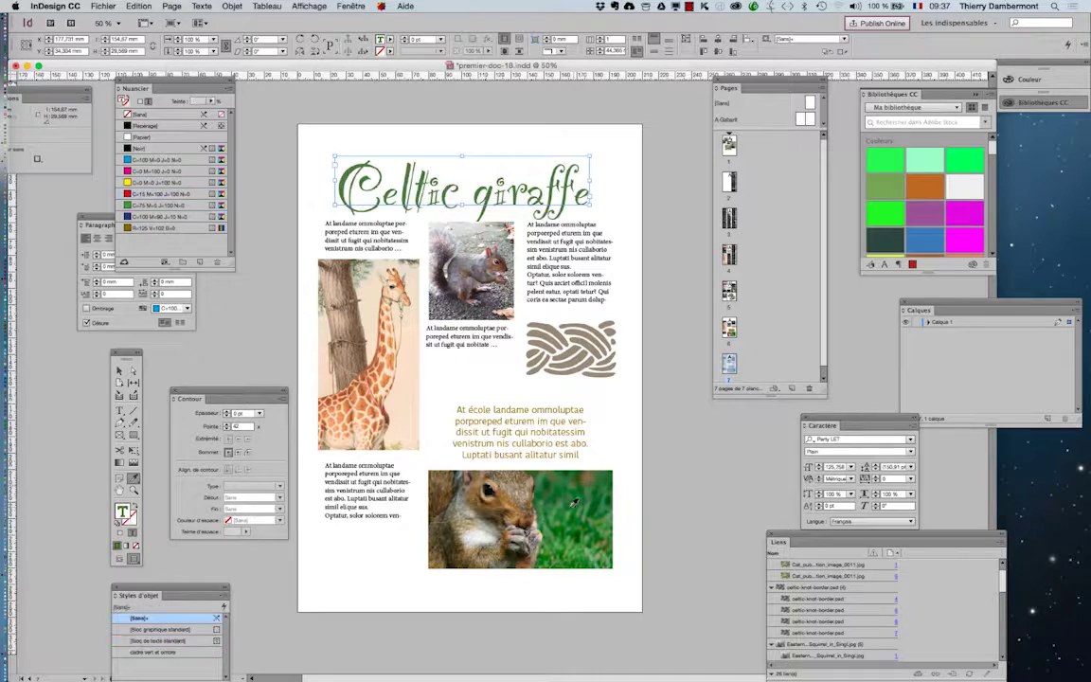
left_click(120, 371)
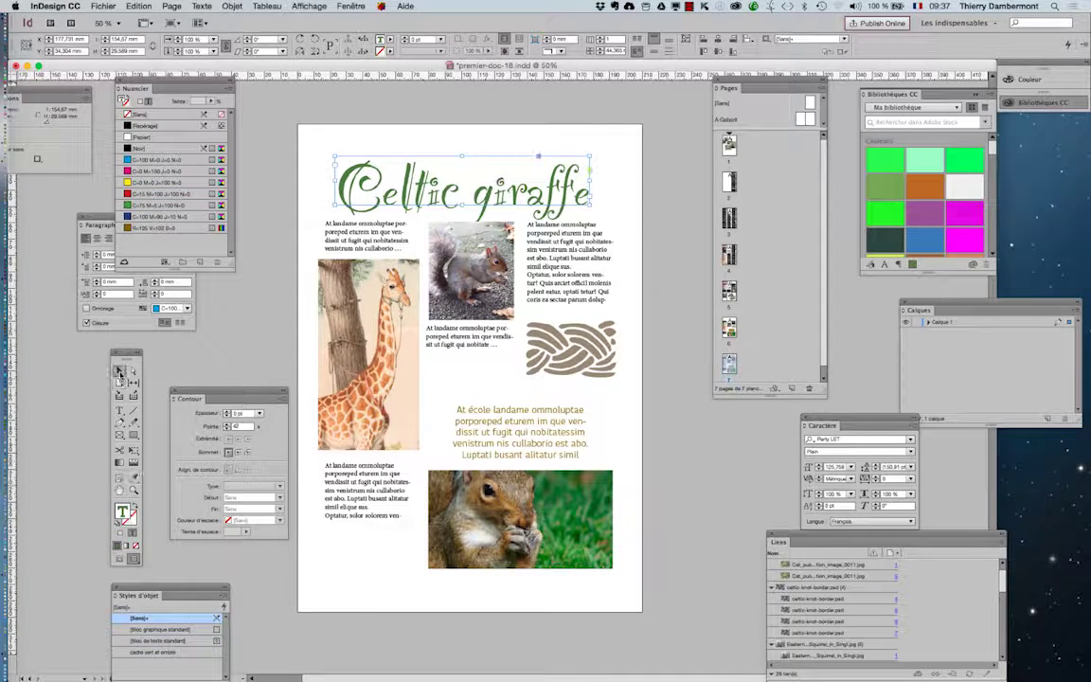
left_click(230, 6)
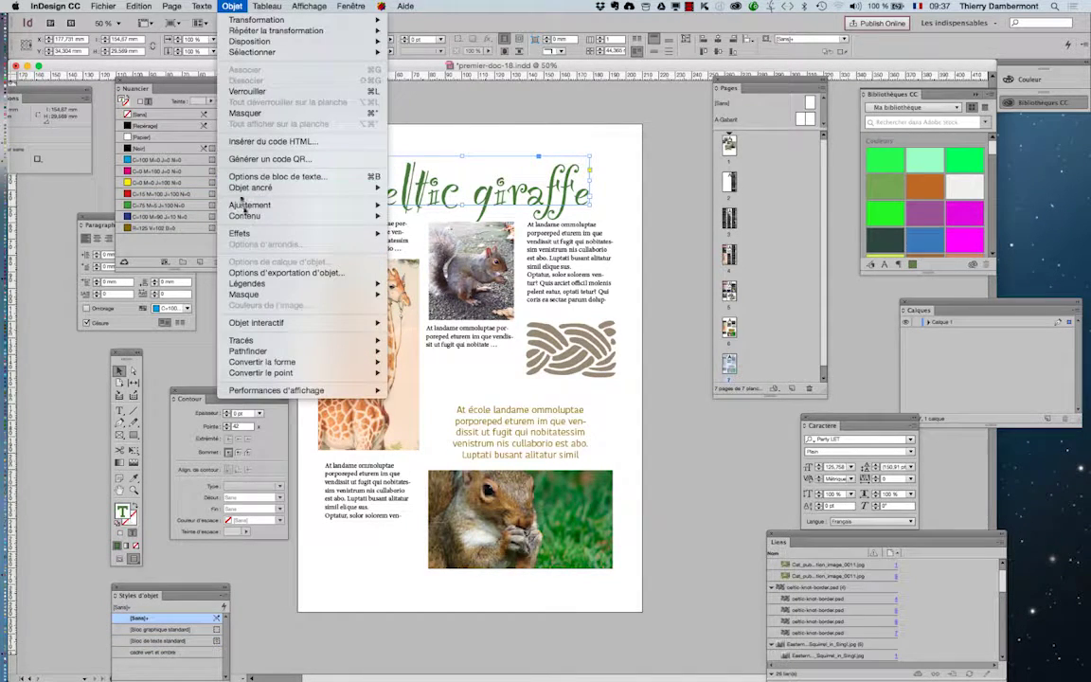
mouse_move(239, 233)
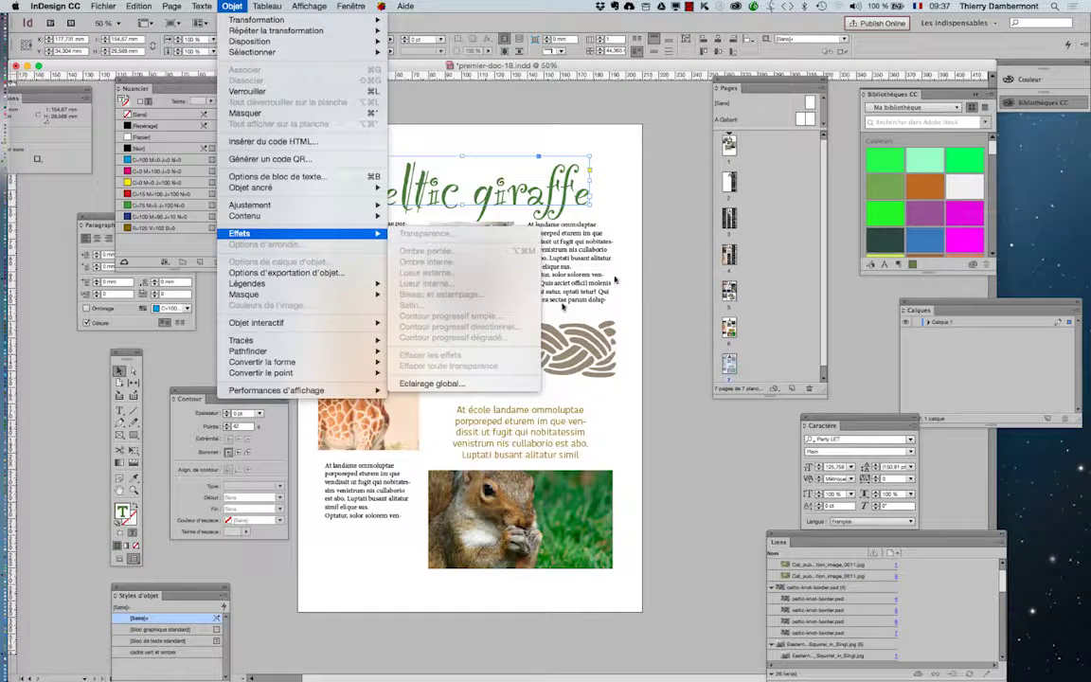
key("Escape")
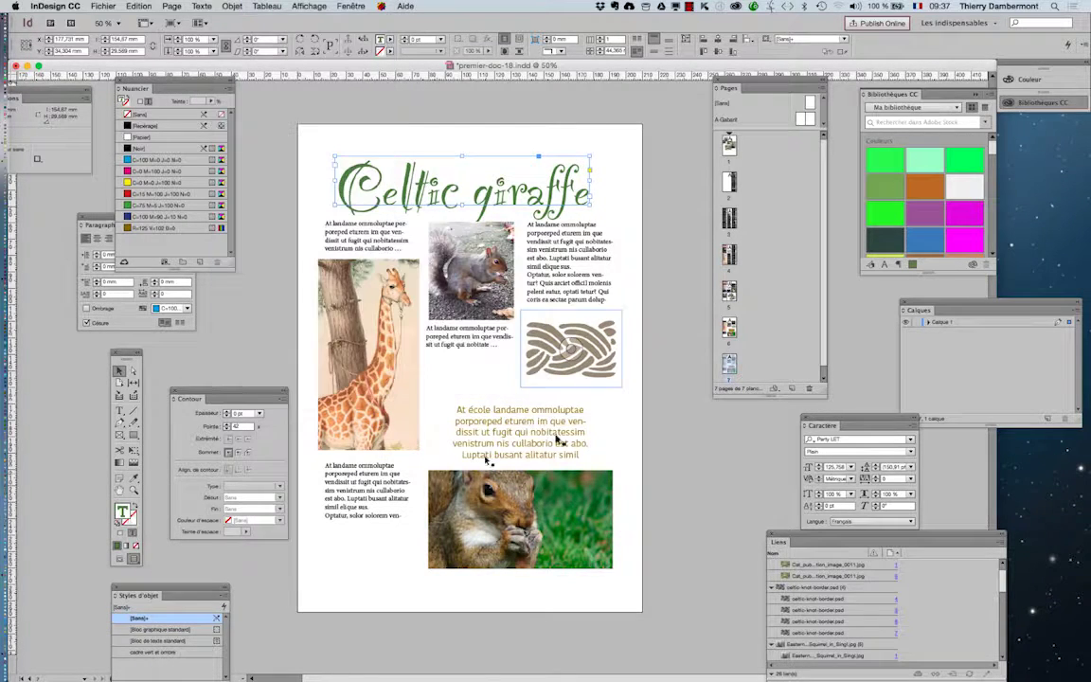
Apply a drop shadow (Ombre portée) to the title with its opacity set to 33%.
left_click(399, 171)
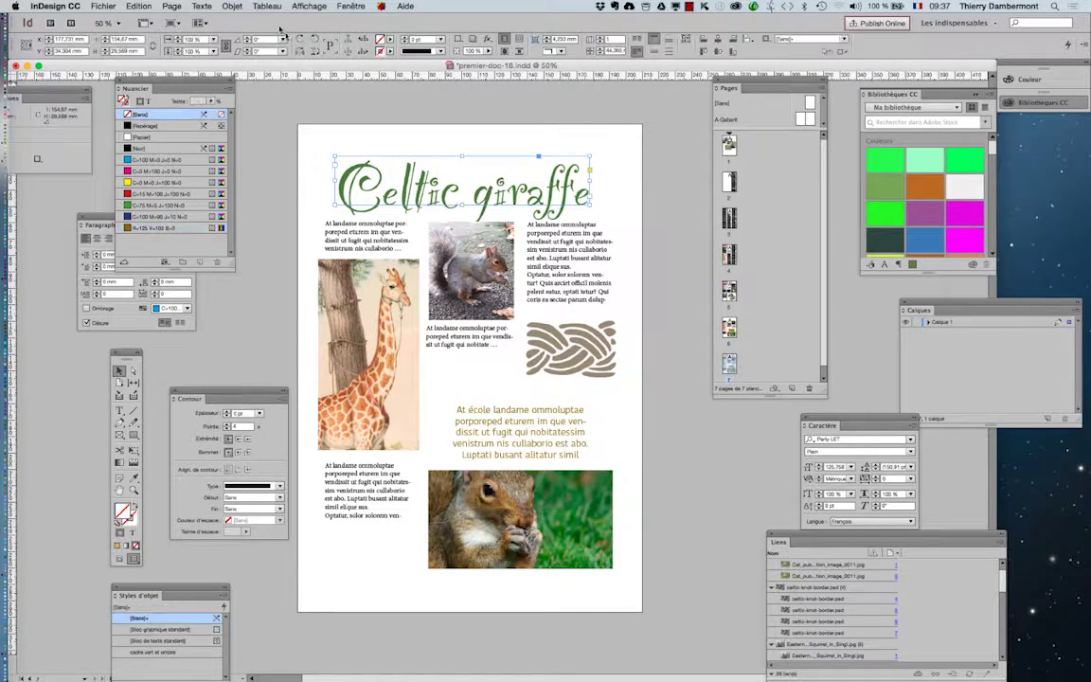
left_click(230, 6)
mouse_move(306, 236)
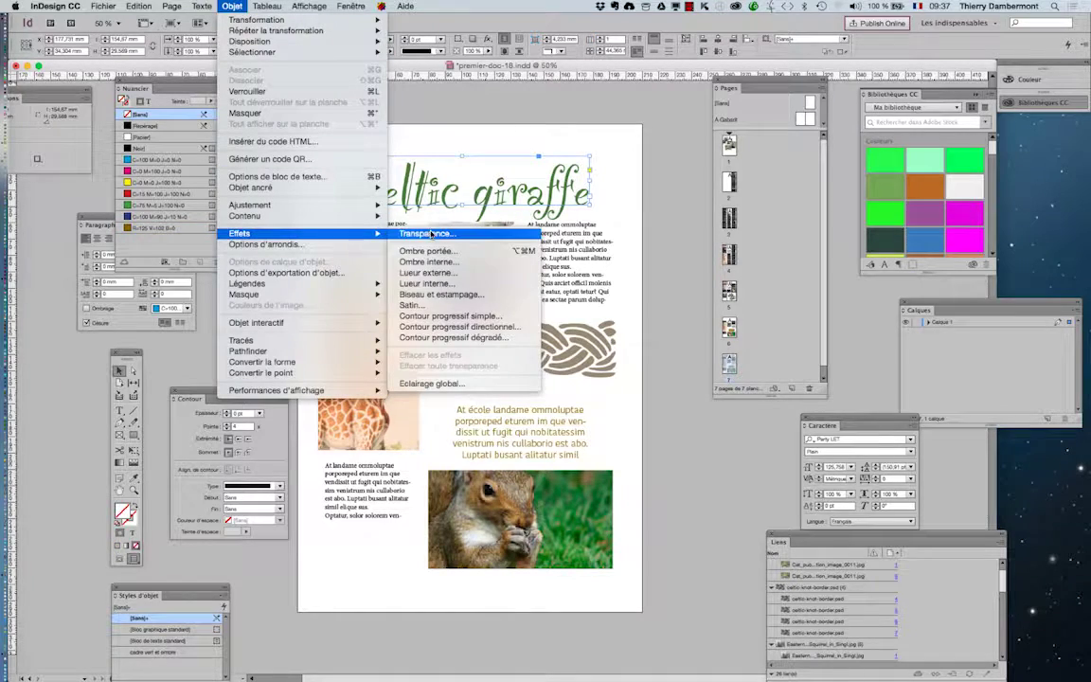
left_click(426, 251)
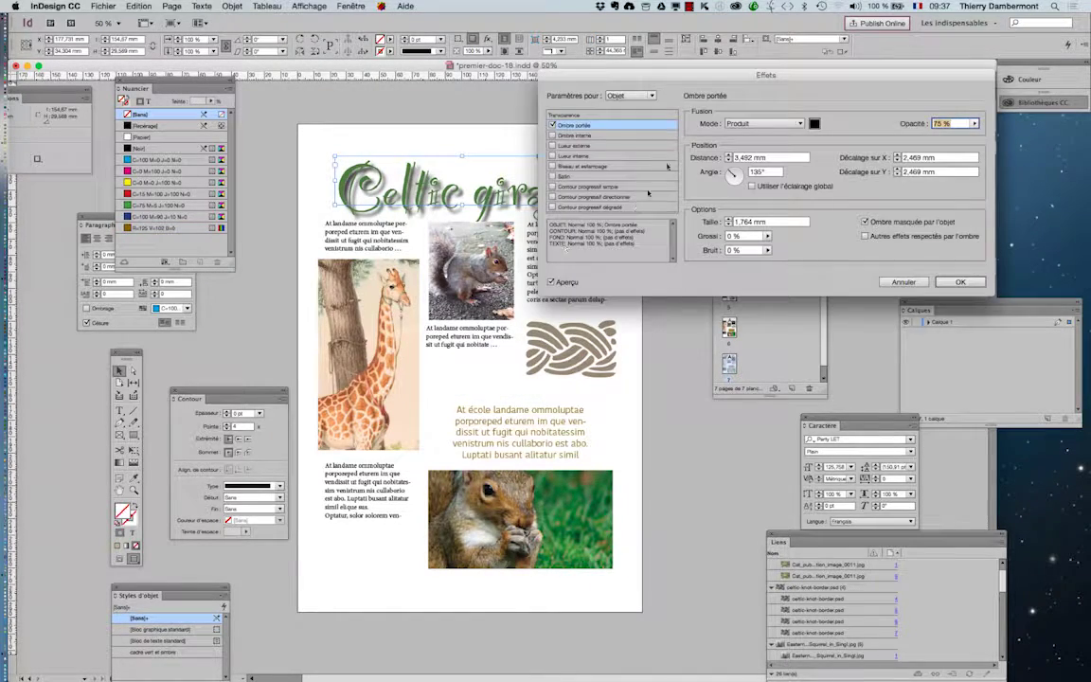
left_click_drag(749, 80, 722, 276)
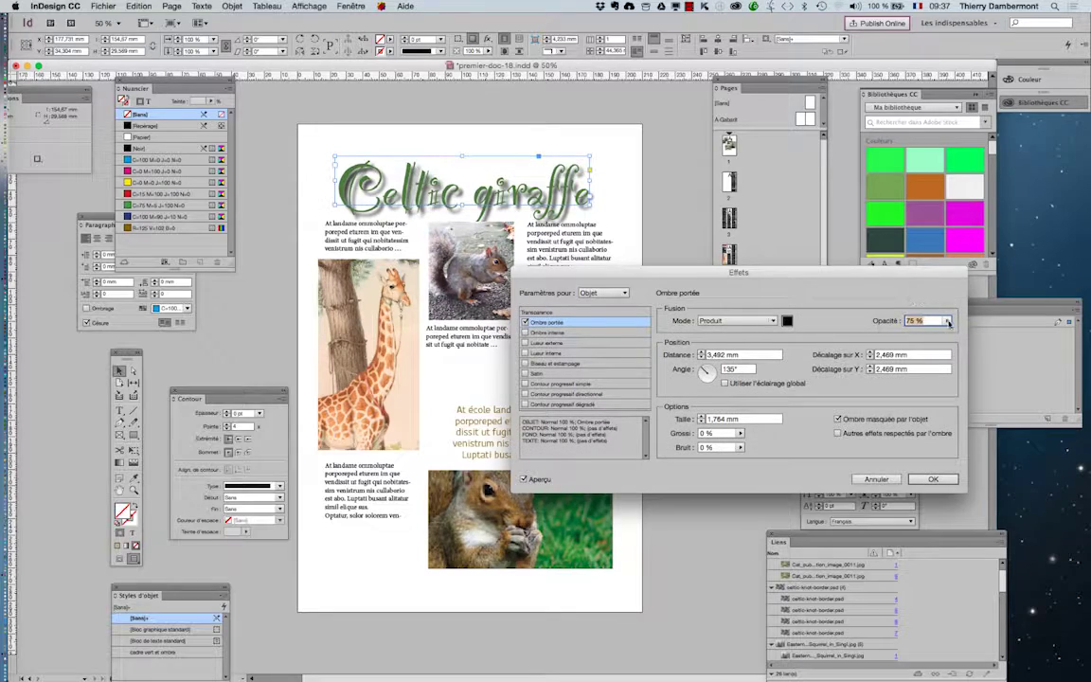
left_click(947, 322)
left_click_drag(912, 332, 911, 332)
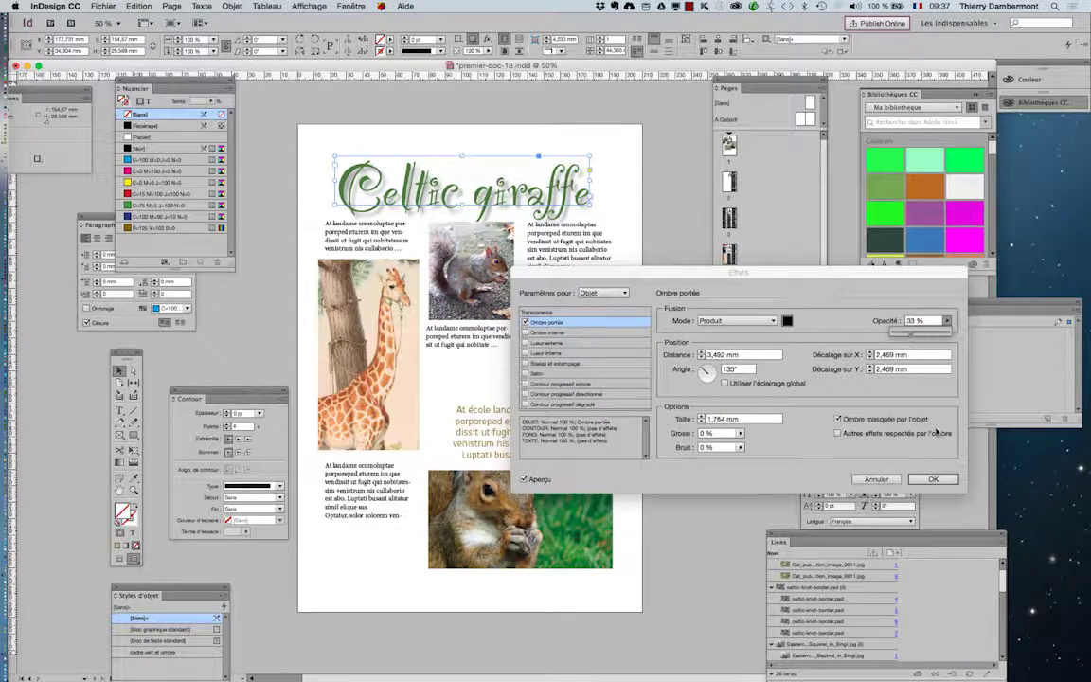
key("Return")
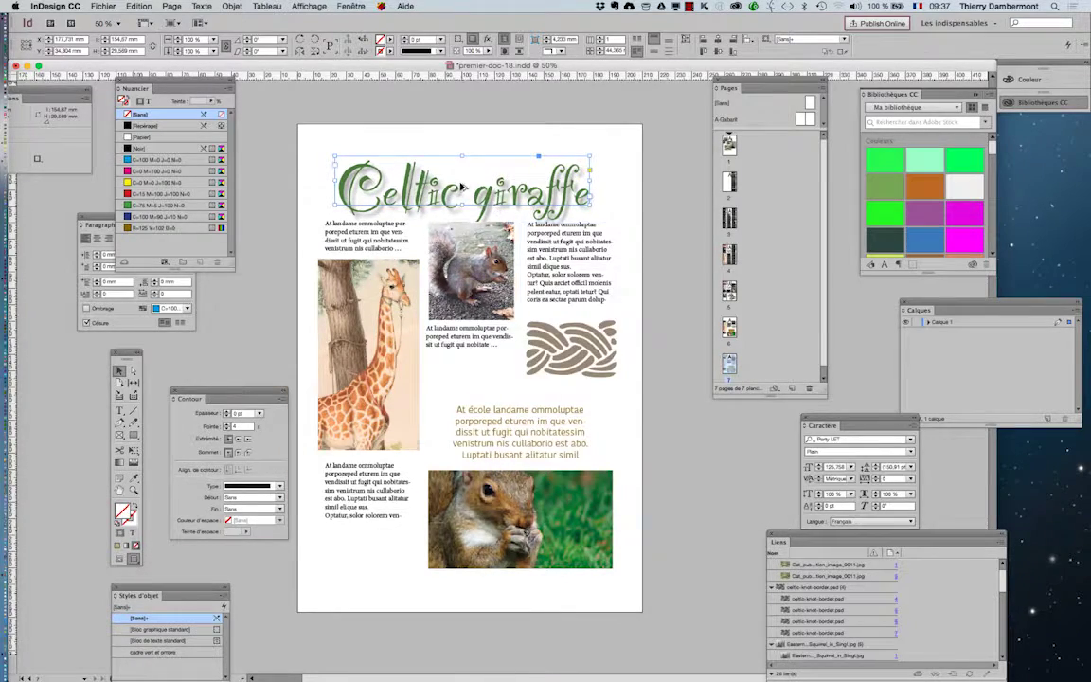
Add a bevel and emboss effect (Biseau et estampage) to the title, using a rounded inner bevel, and adjust the bevel's size.
key("super+equal")
key("super+equal")
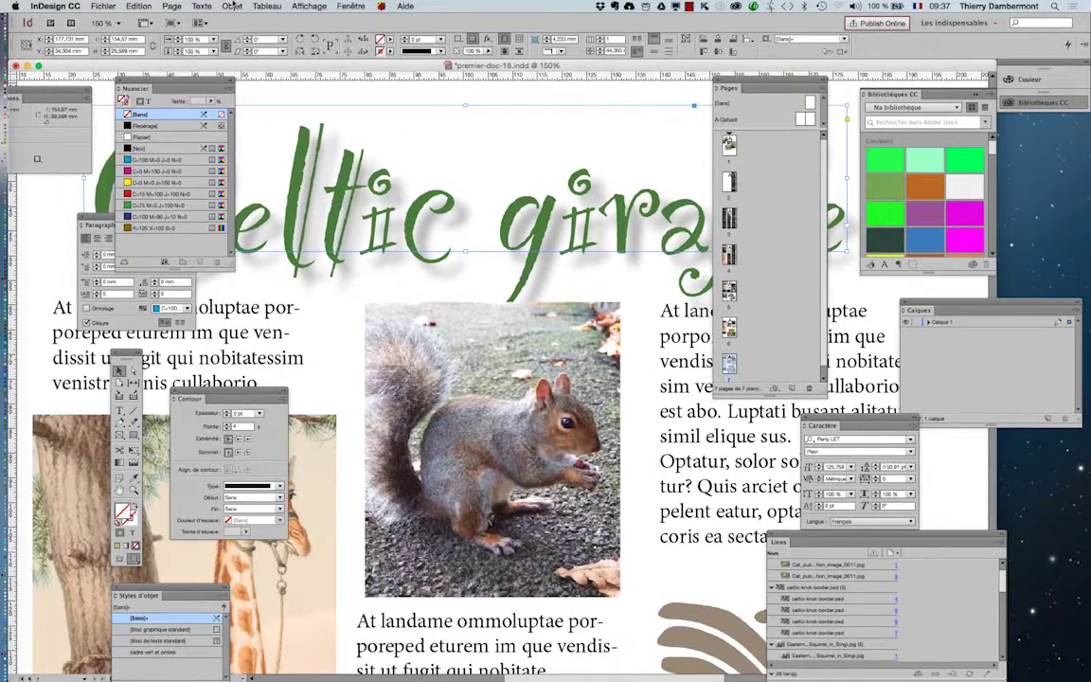
left_click(233, 6)
mouse_move(242, 233)
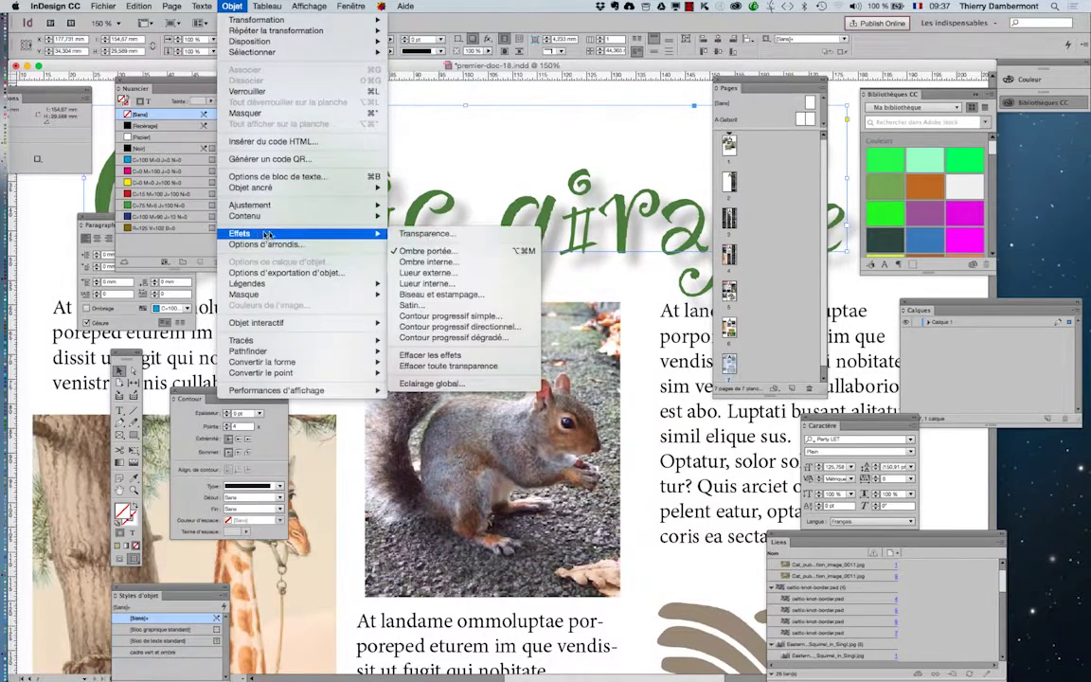
left_click(481, 295)
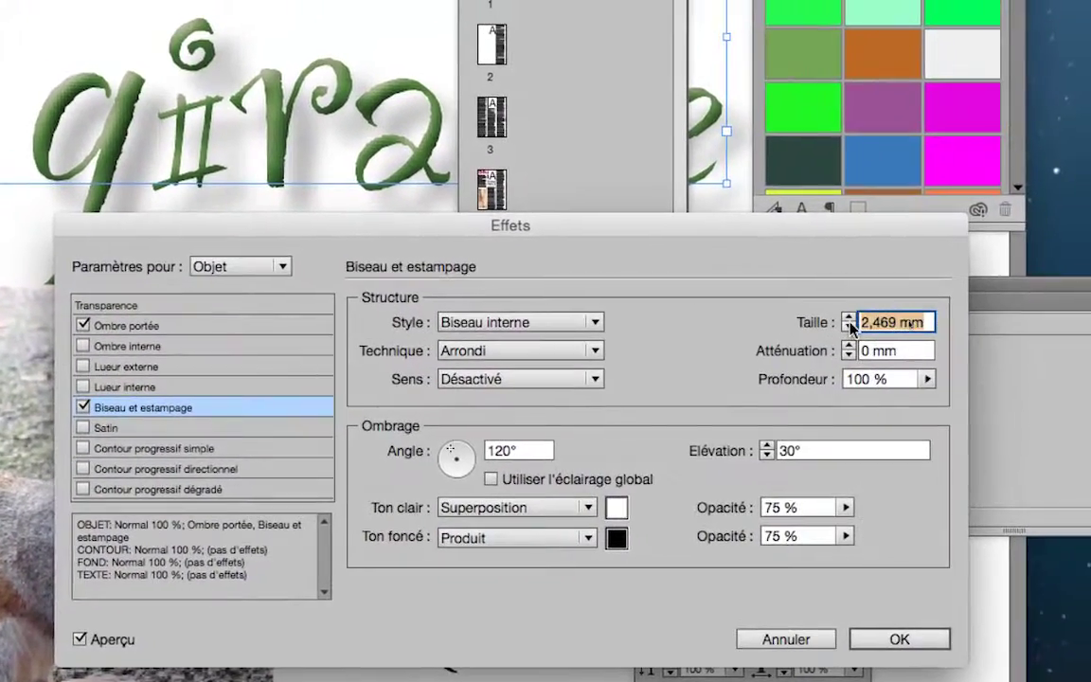
left_click(902, 299)
left_click(902, 299)
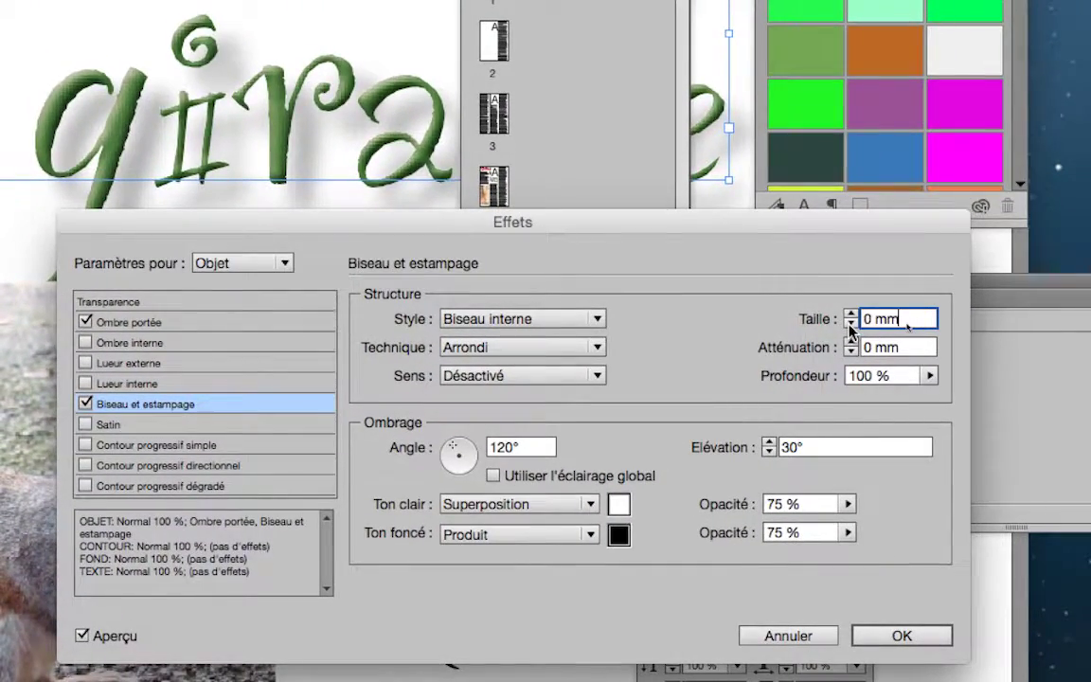
left_click(851, 316)
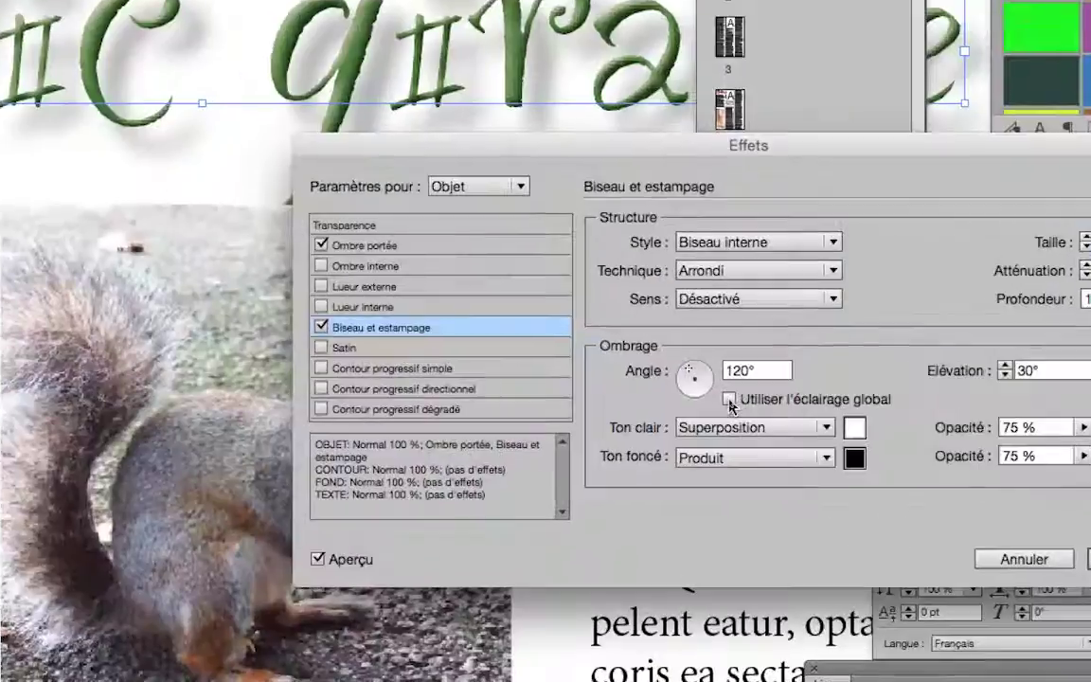
Make the title's bevel and drop shadow share the global light (éclairage global) and set the light angle to about 88°.
left_click(728, 400)
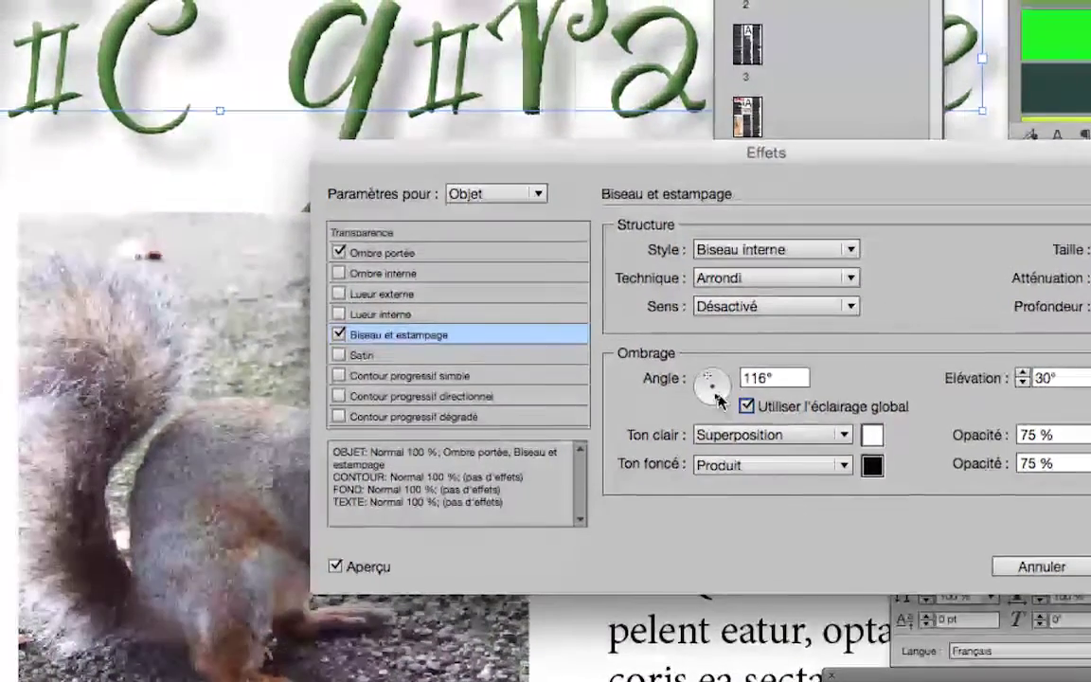
mouse_move(702, 377)
left_mouse_down()
mouse_move(695, 370)
mouse_move(703, 384)
mouse_move(717, 382)
left_mouse_up()
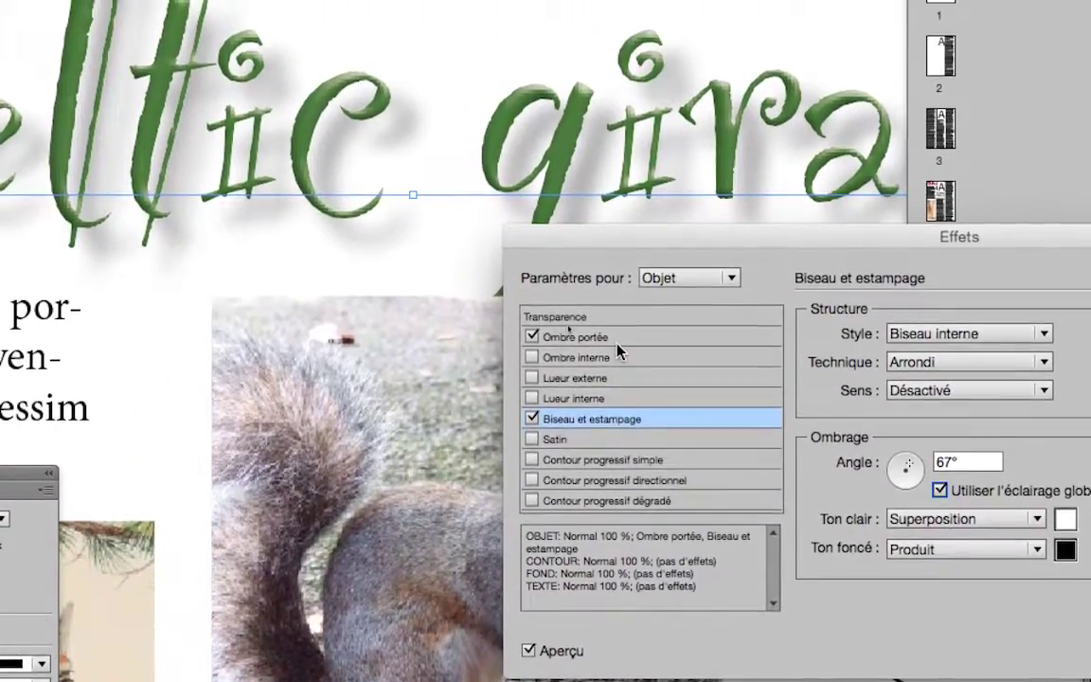
left_click(526, 267)
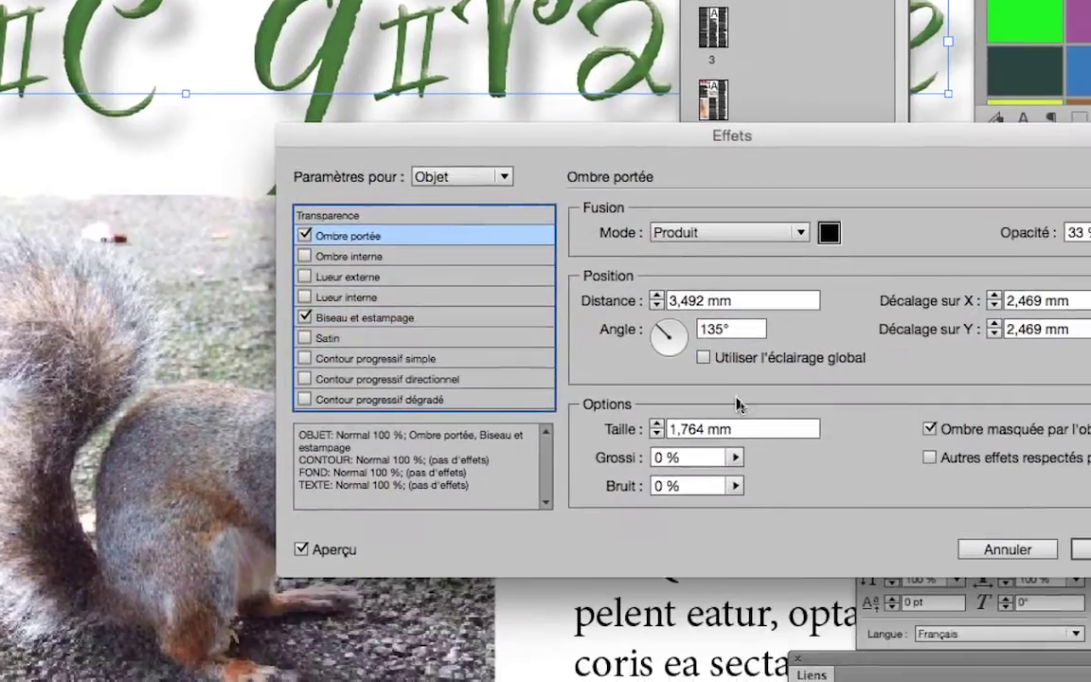
left_click(703, 357)
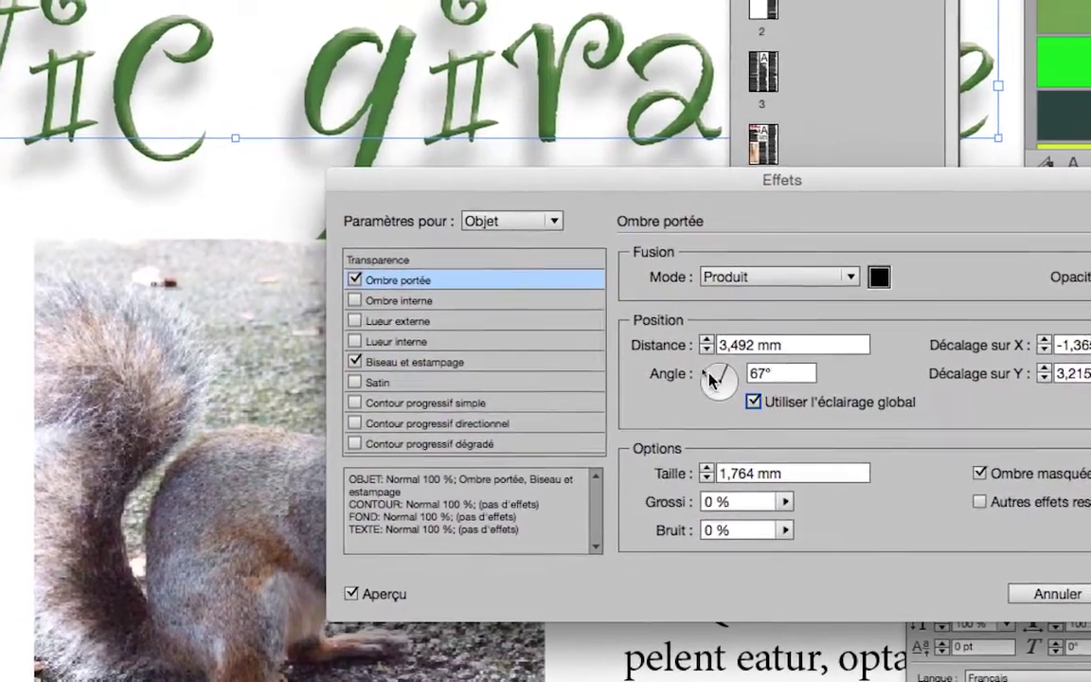
left_click(663, 333)
left_click_drag(712, 379, 738, 372)
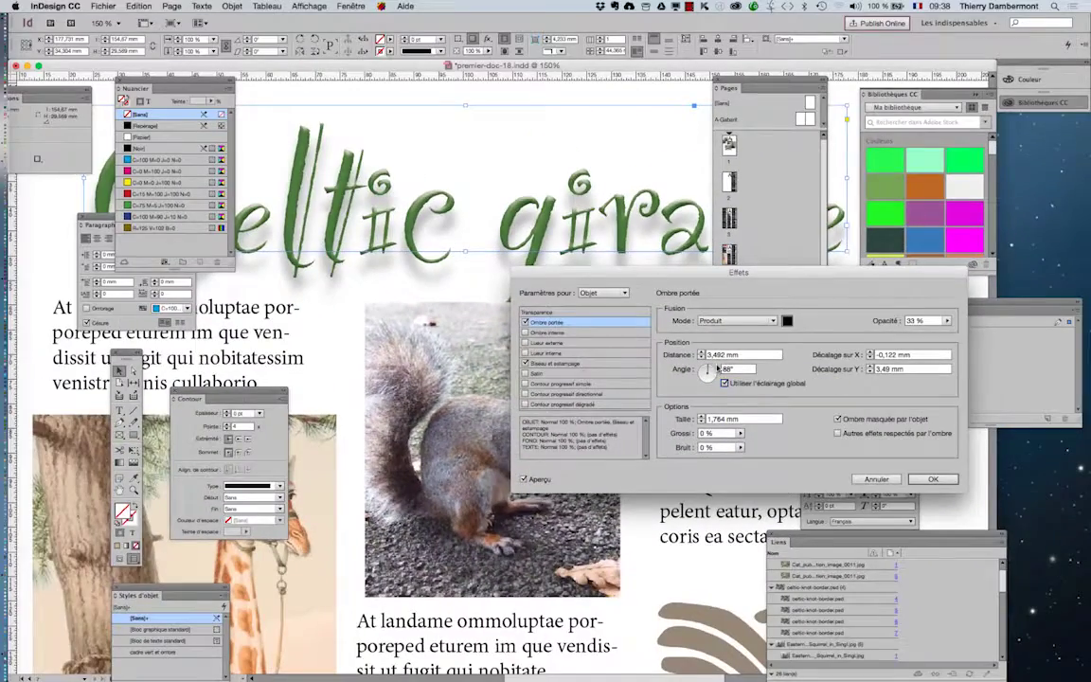
left_click(935, 480)
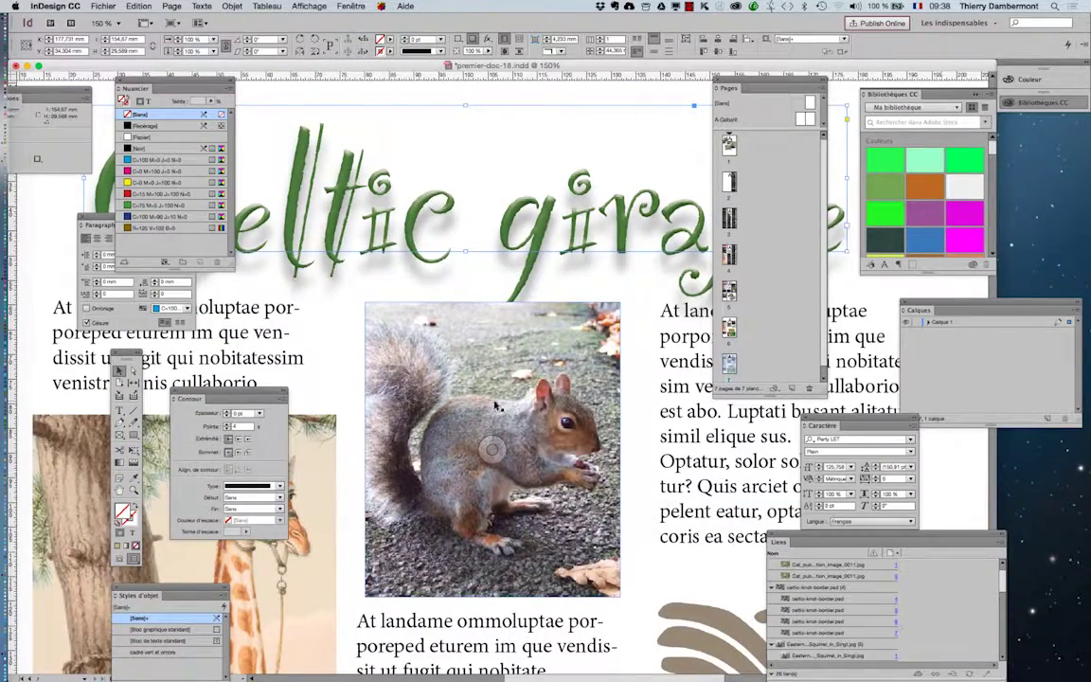
Move the Contour panel clear of the pasteboard beside the page and deselect the title.
scroll(495, 406, "down", 3)
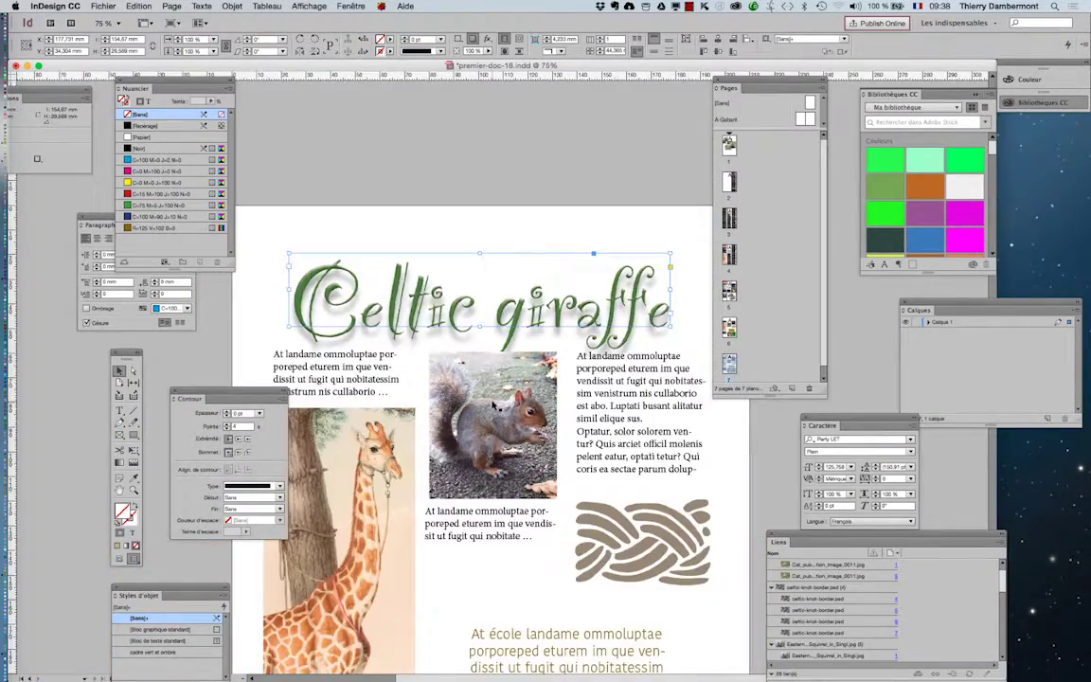
scroll(495, 406, "down", 1)
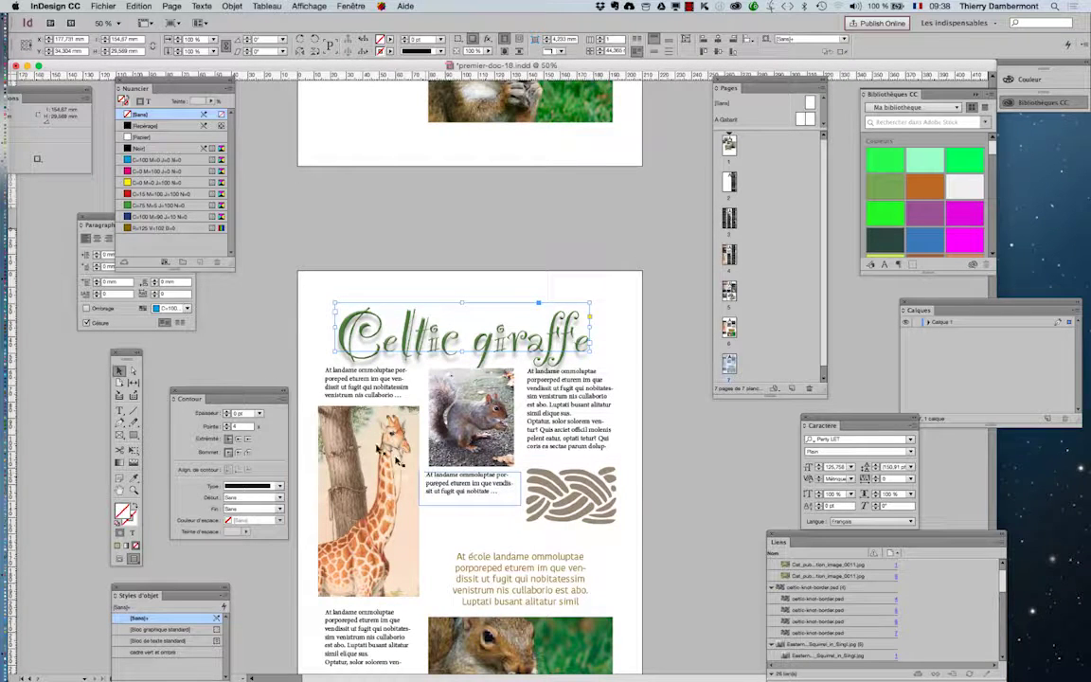
left_click_drag(250, 390, 752, 426)
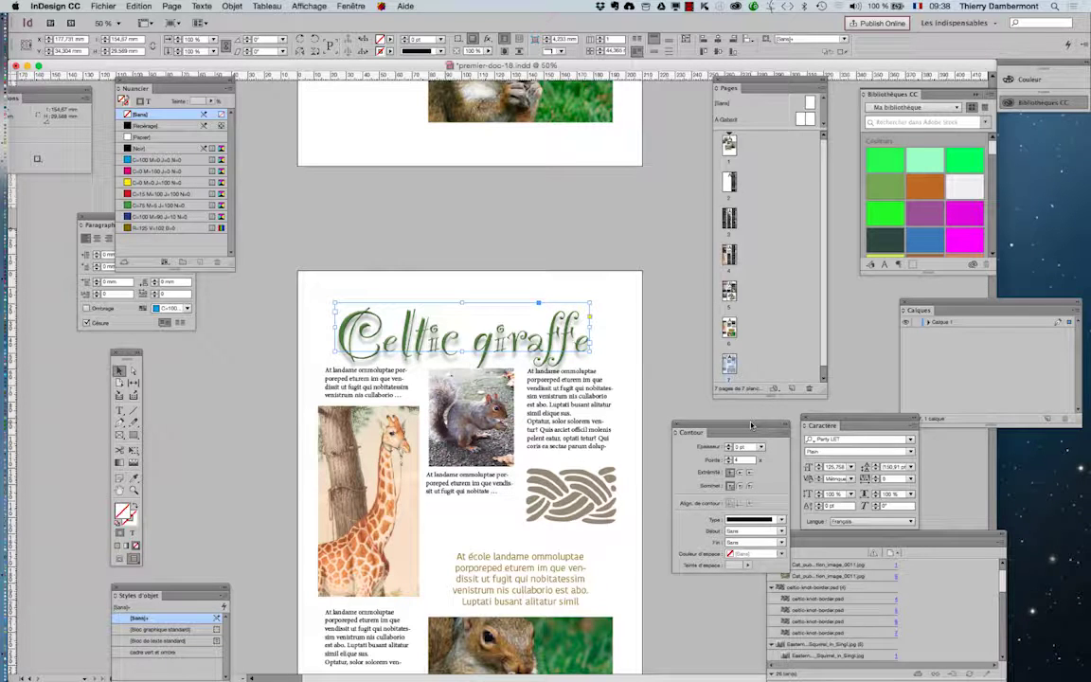
left_click(189, 448)
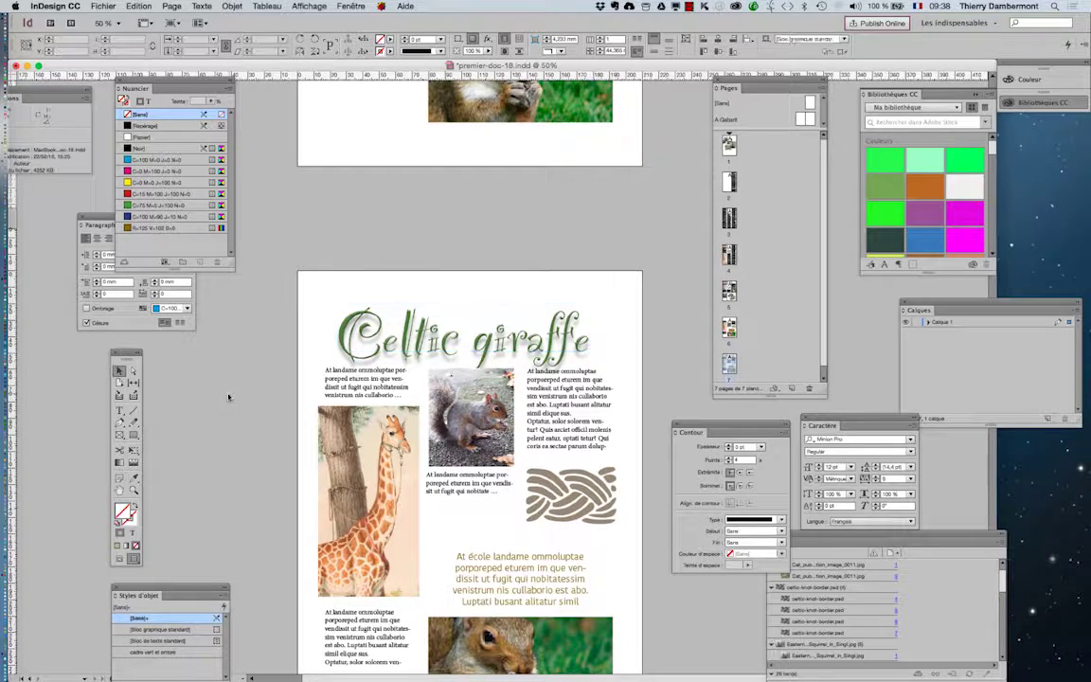
Draw a full-height rectangle about 58 mm wide and 310 mm high over the page's left edge and remove its stroke.
left_click(120, 490)
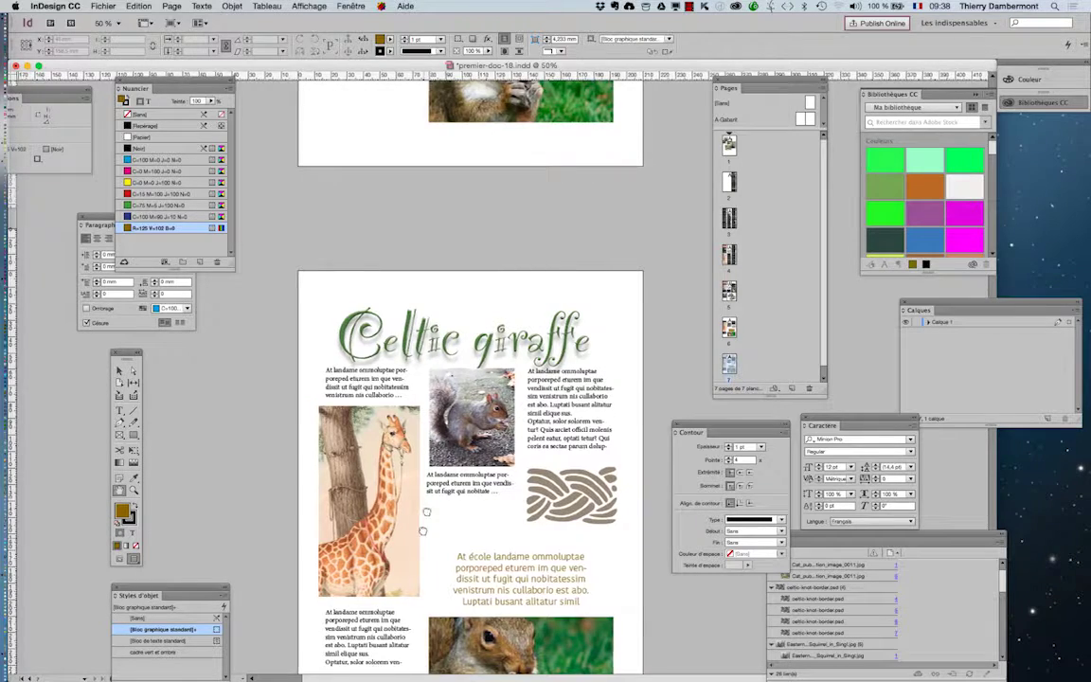
left_click_drag(419, 520, 426, 409)
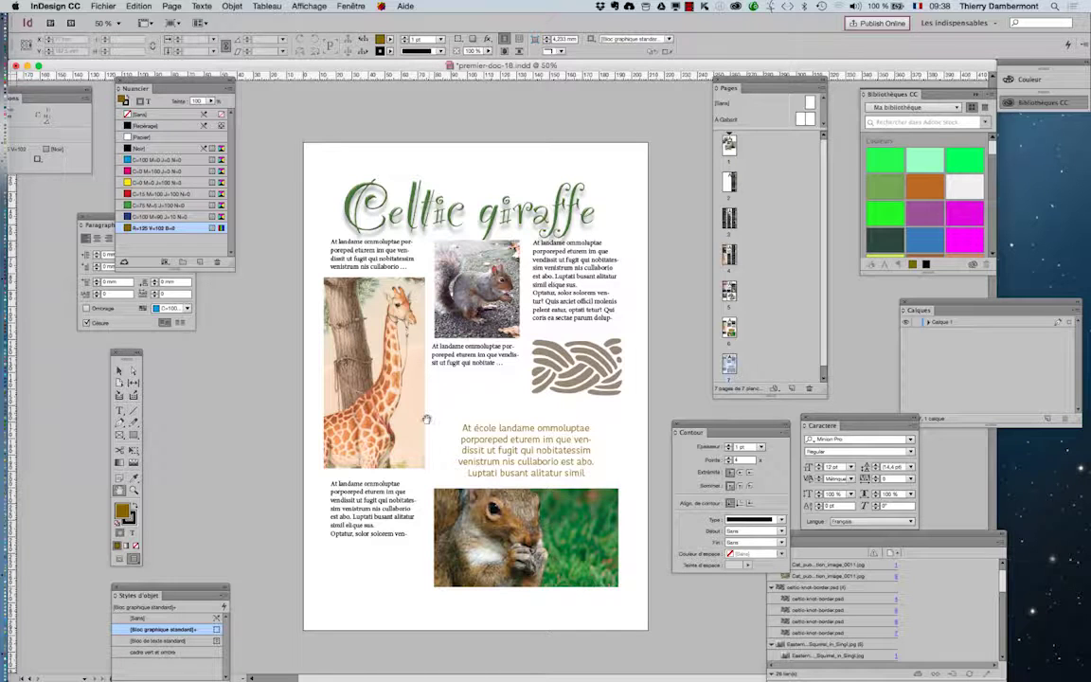
left_click(132, 448)
left_click_drag(299, 135, 392, 642)
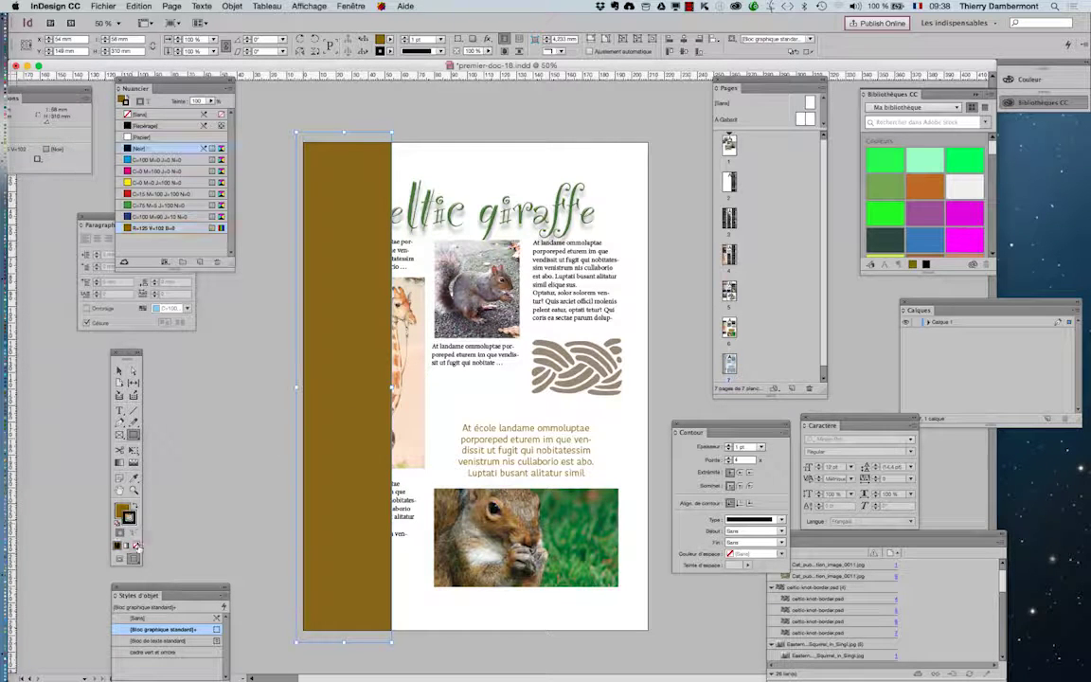
left_click(130, 519)
key("x")
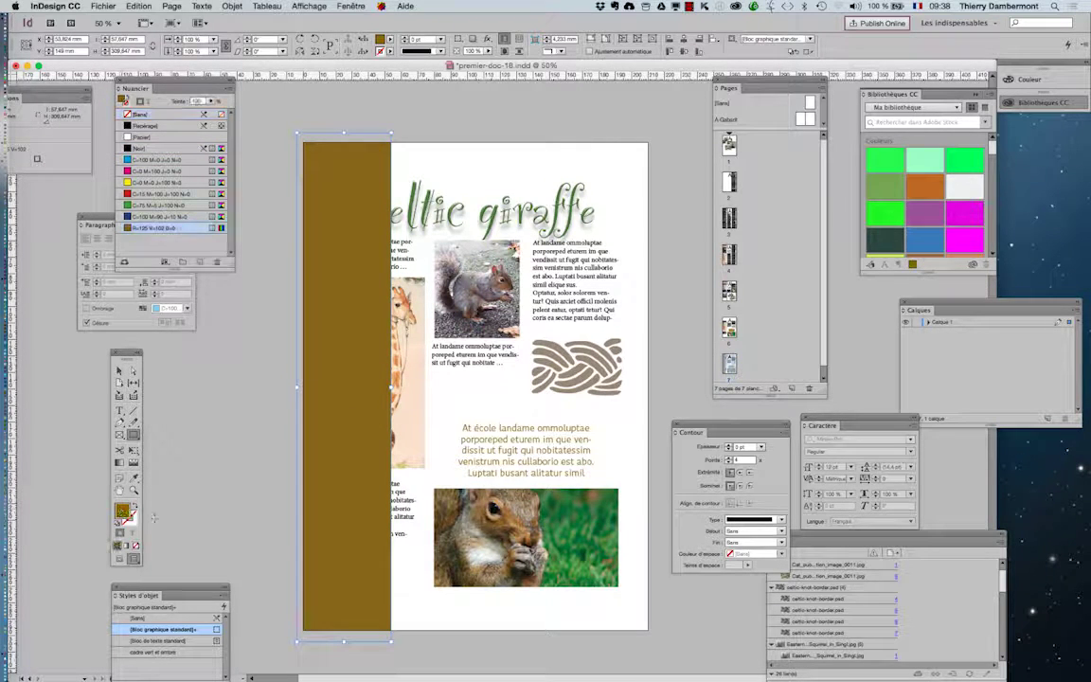
Fill the rectangle with a beige sampled by the Eyedropper from the large squirrel photo and send it behind all page content.
left_click(135, 479)
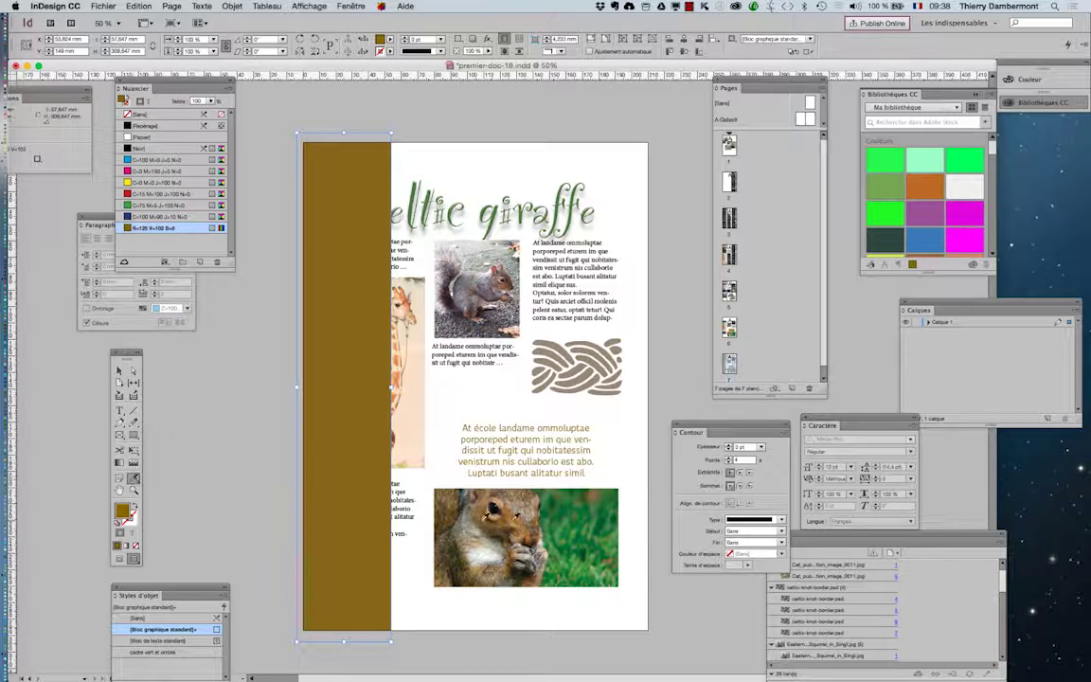
left_click(548, 458)
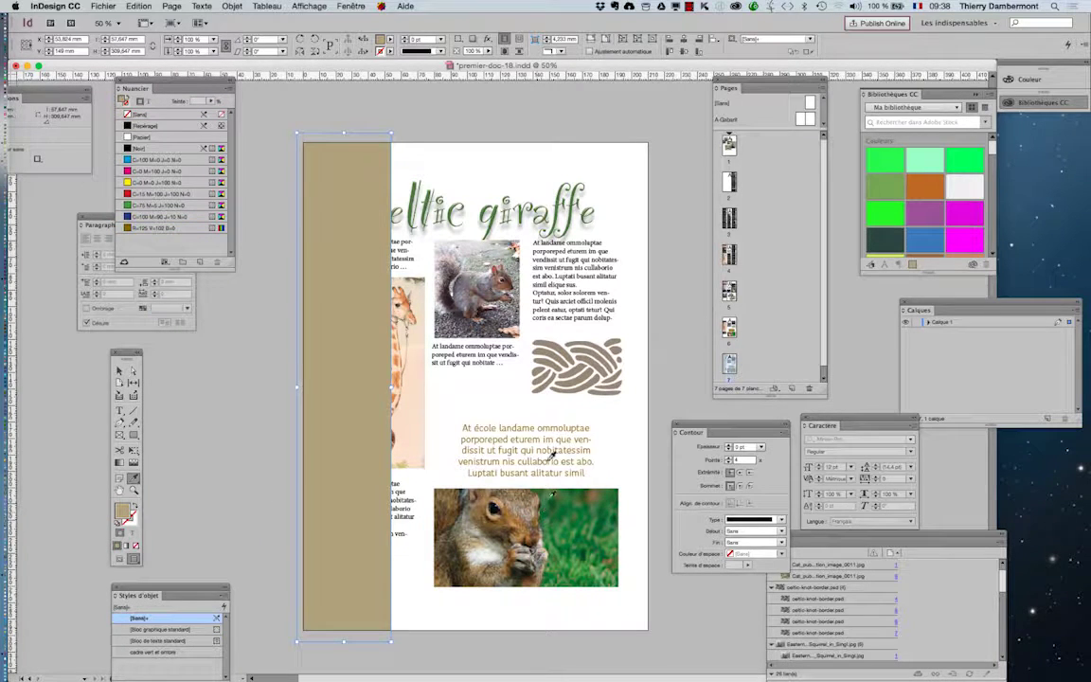
left_click(232, 7)
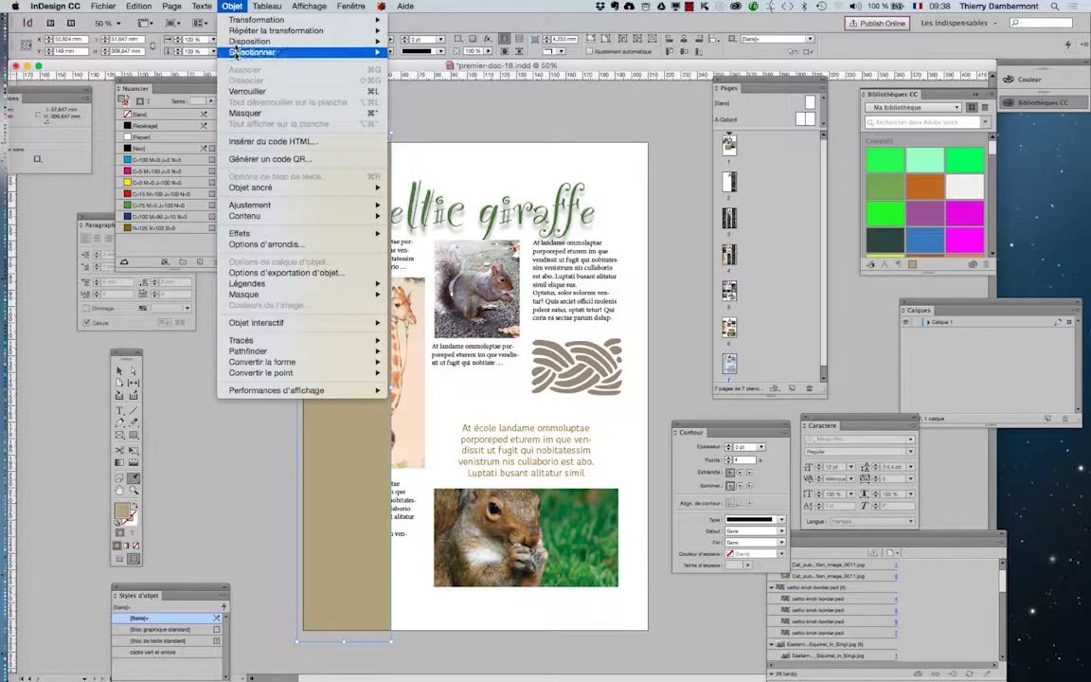
mouse_move(223, 42)
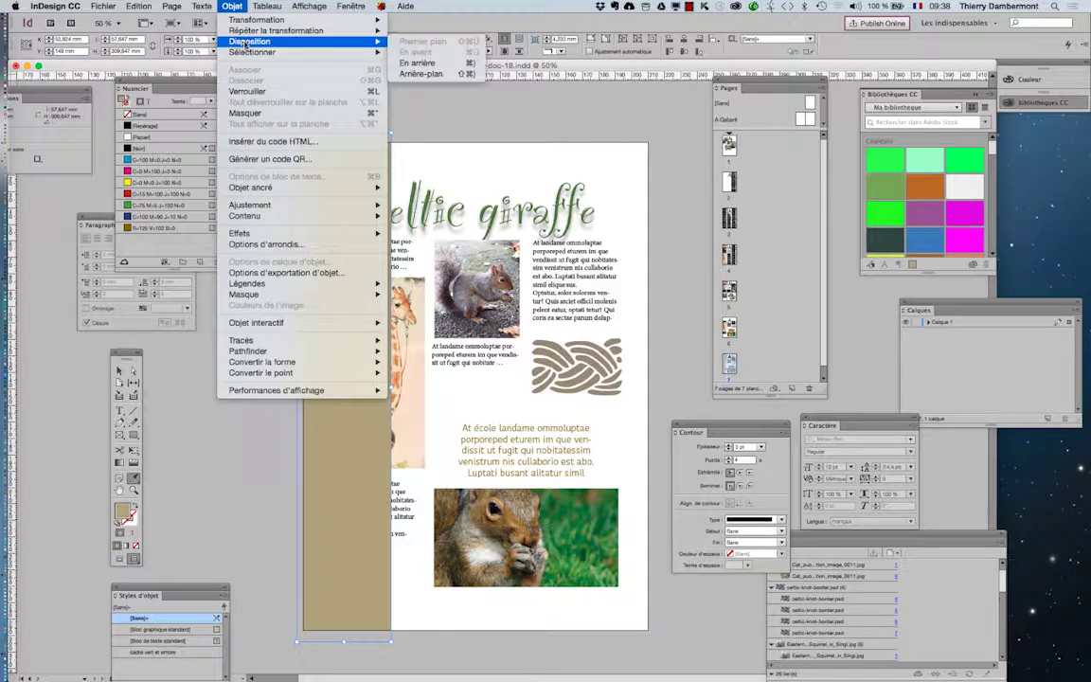
left_click(431, 63)
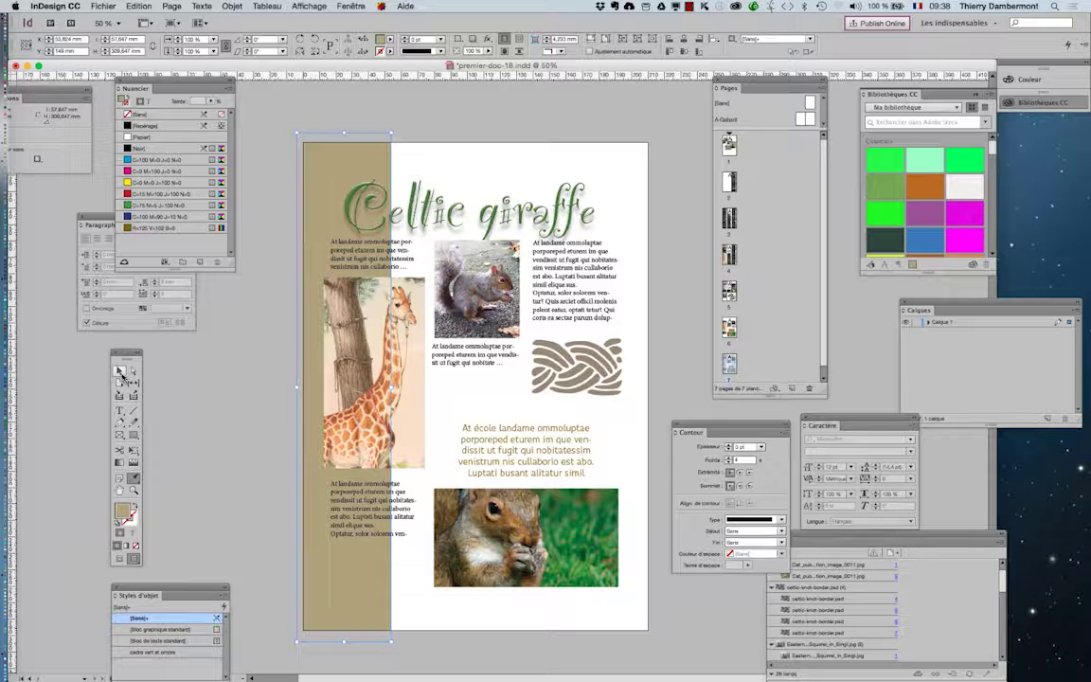
left_click(194, 398)
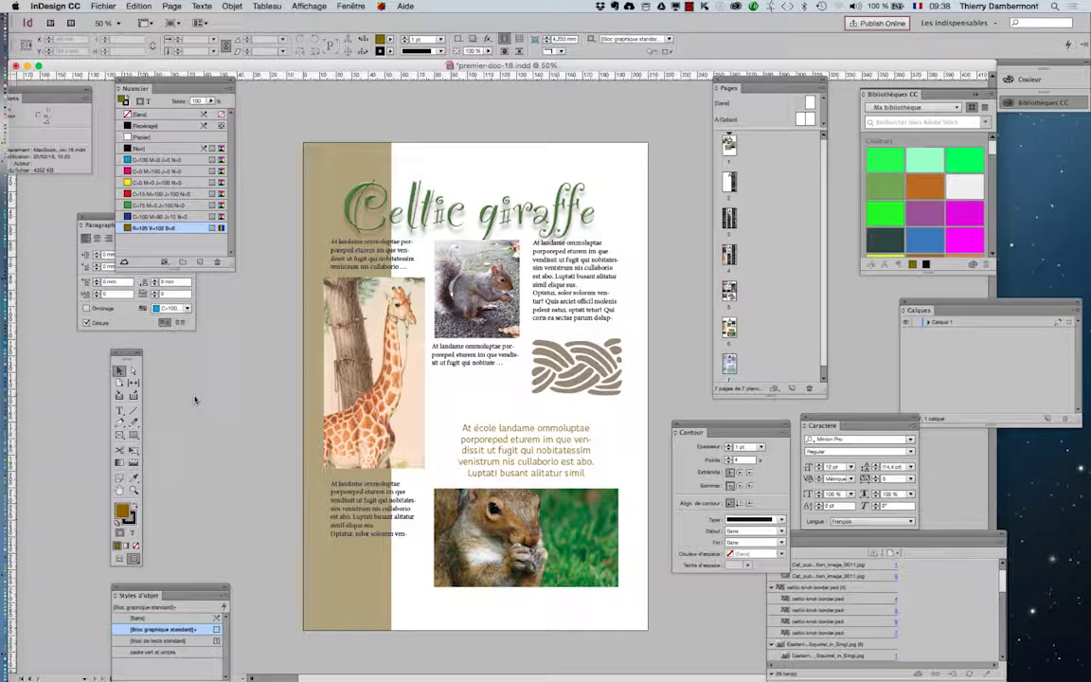
left_click(434, 201)
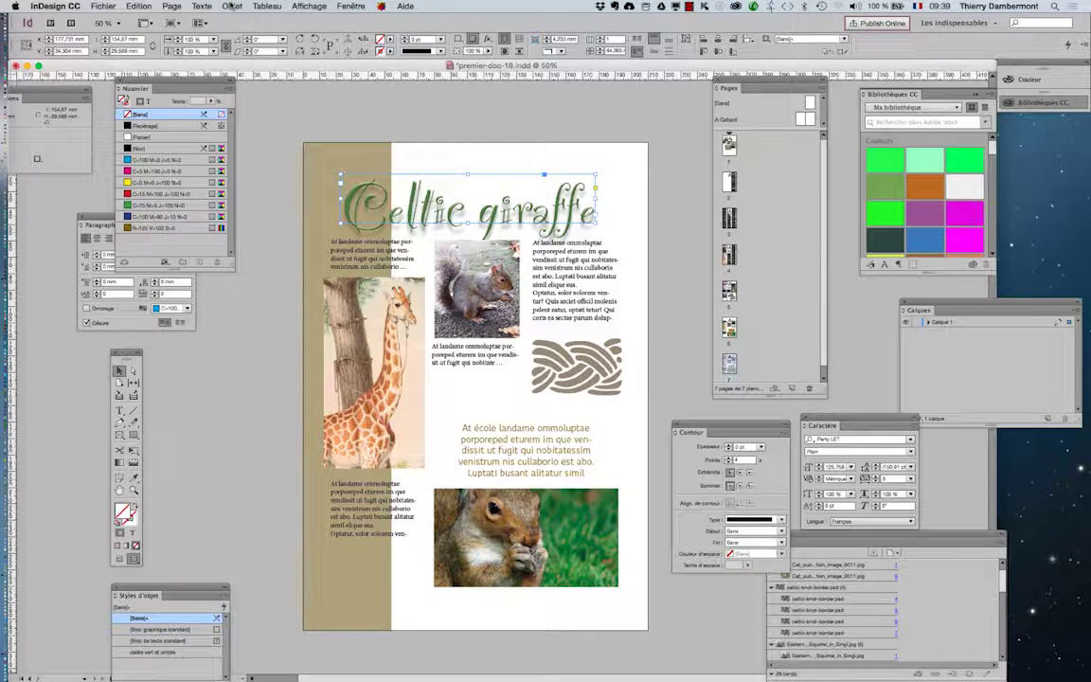
left_click(230, 5)
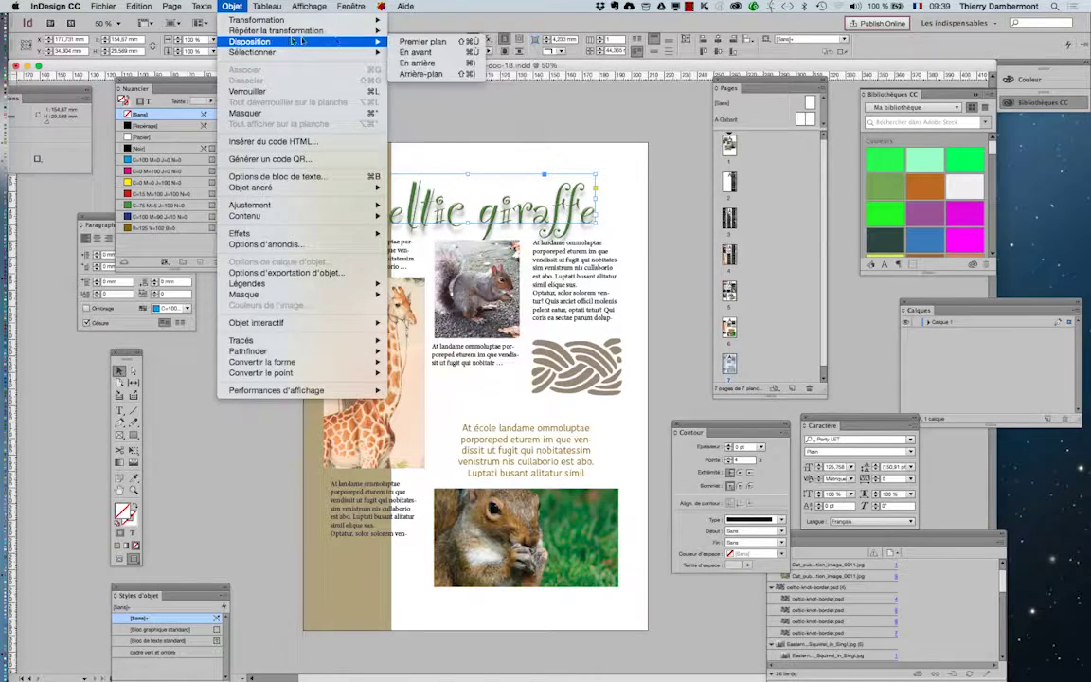
mouse_move(275, 41)
left_click(454, 71)
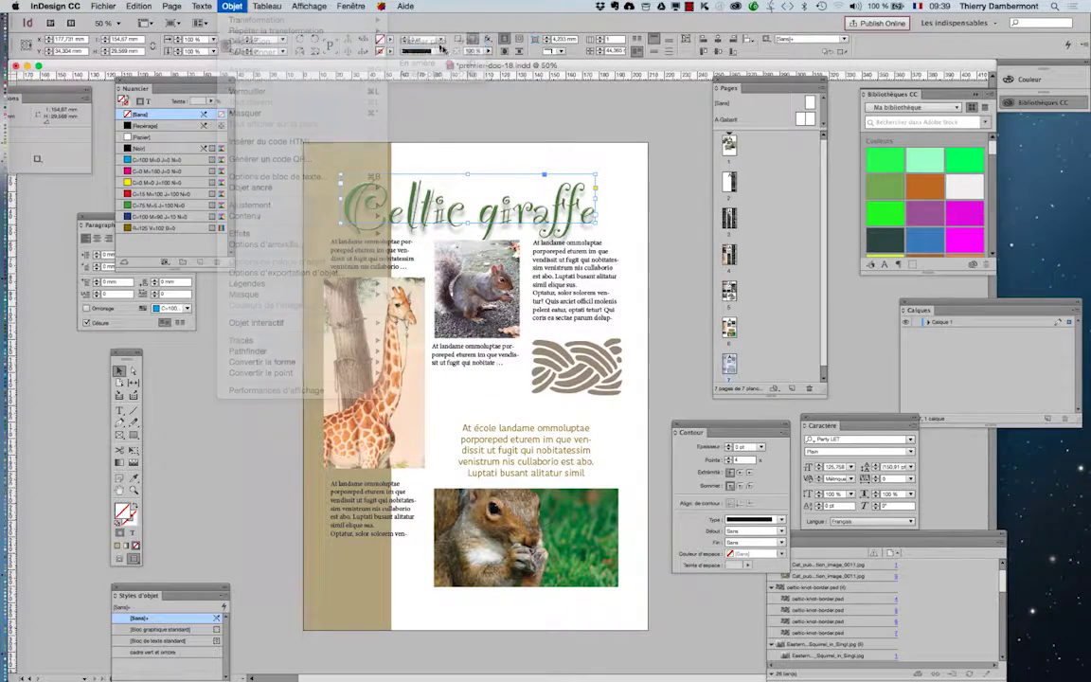
left_click(487, 122)
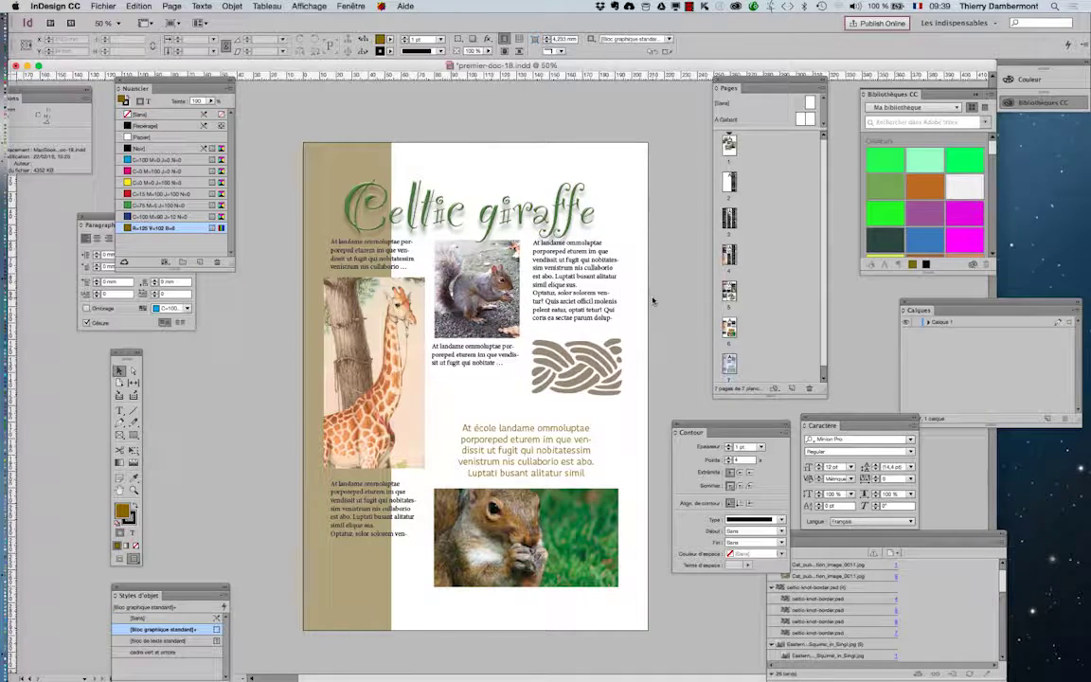
Save the document under the new name premier-doc-19.indd in the ID jour 1 matin folder.
left_click(104, 7)
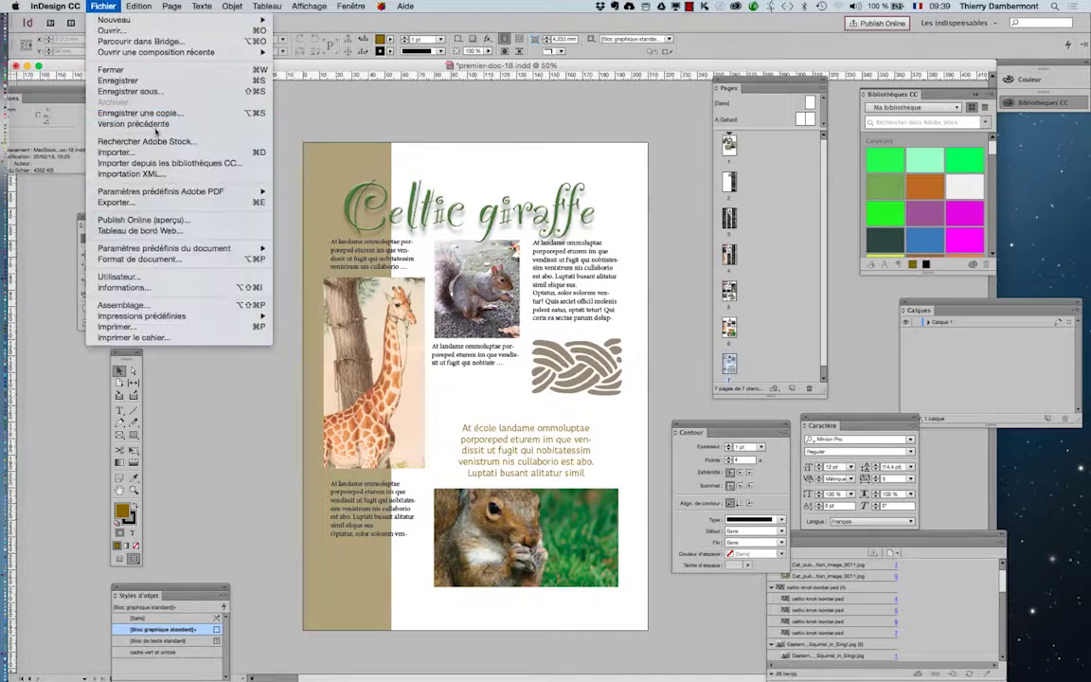
left_click(123, 85)
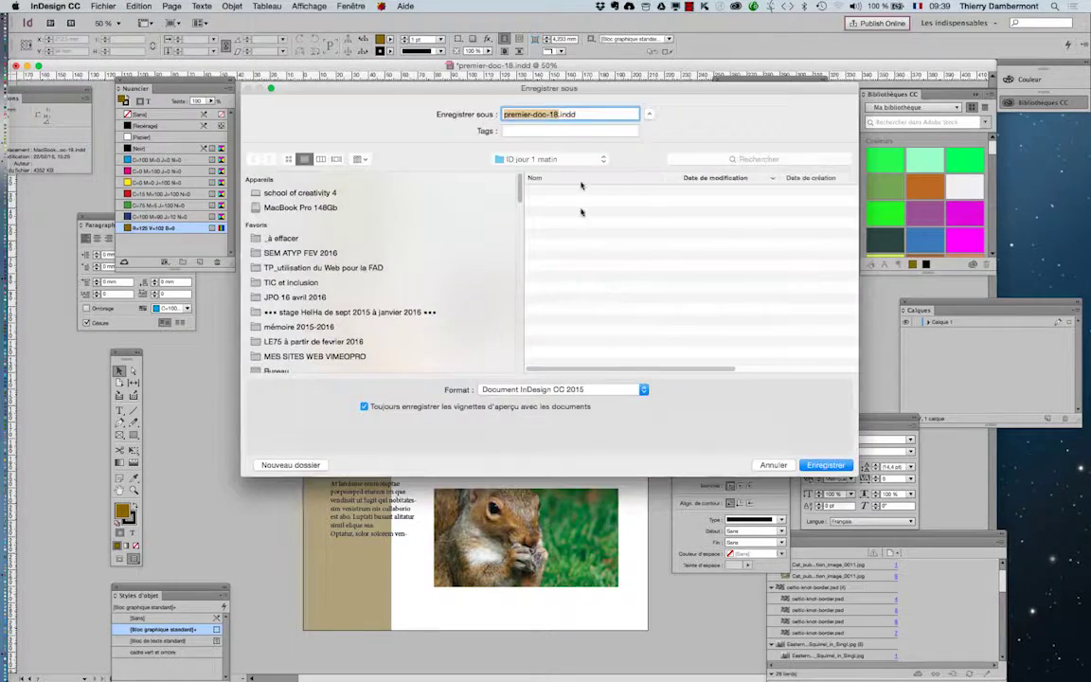
left_click(559, 114)
key("BackSpace")
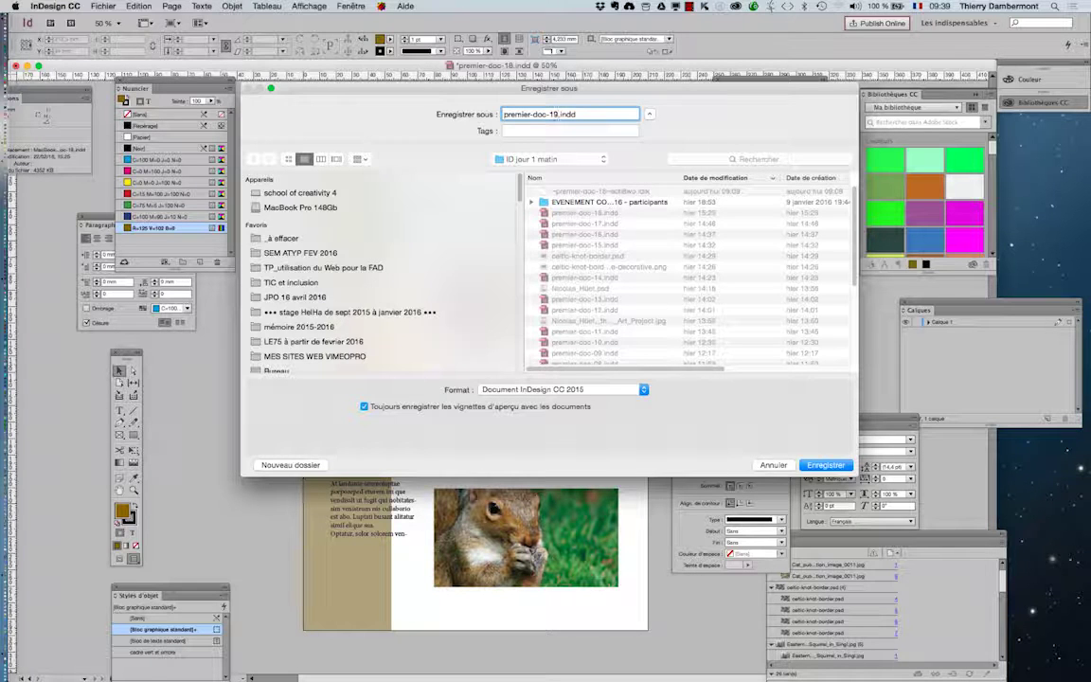
left_click(825, 465)
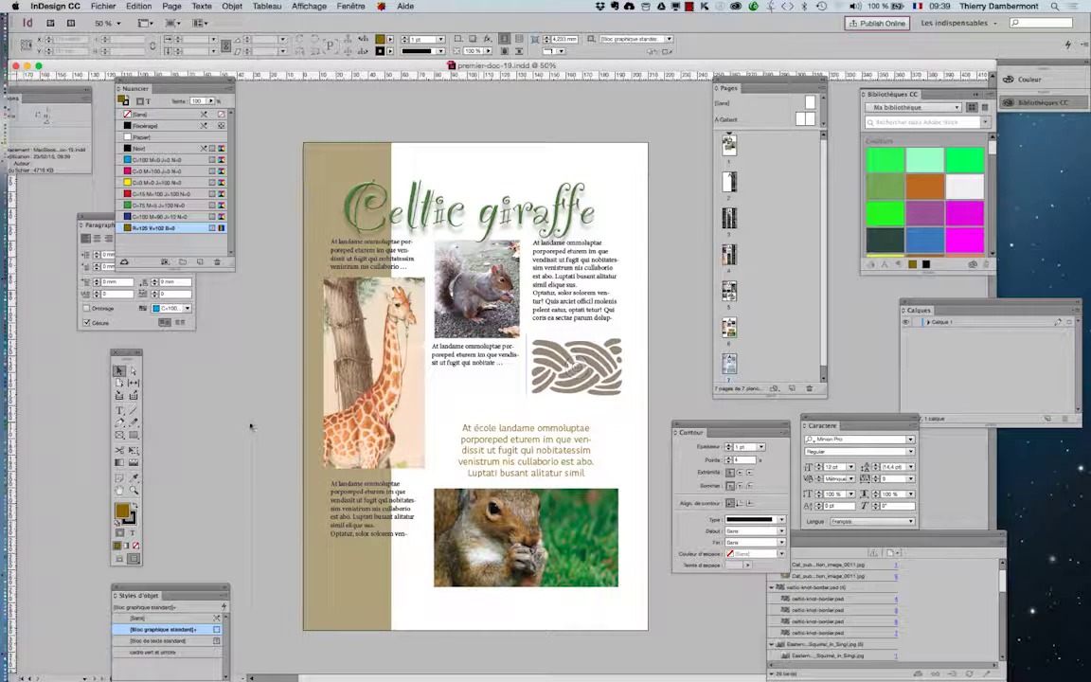